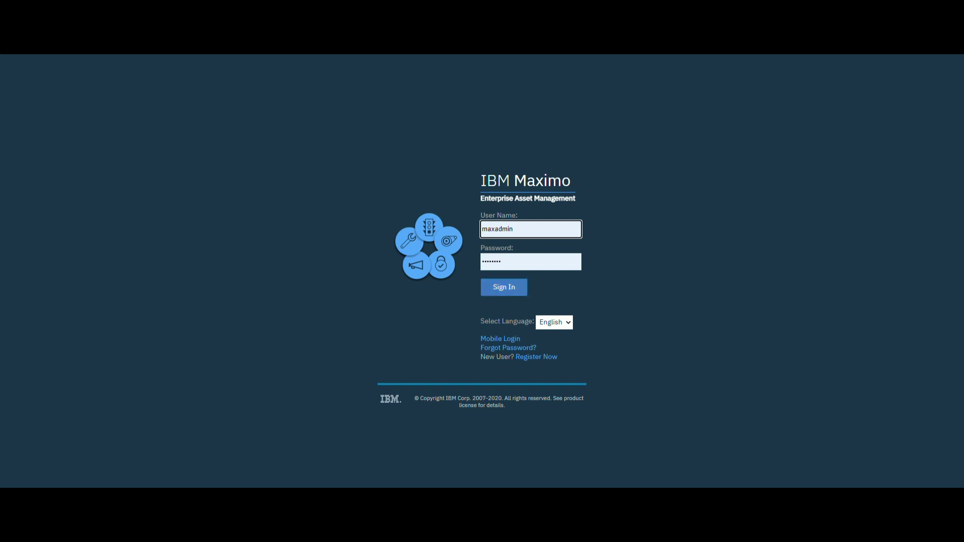
Sign in with the prefilled credentials and open the Classifications application from the Administration module.
left_click(503, 287)
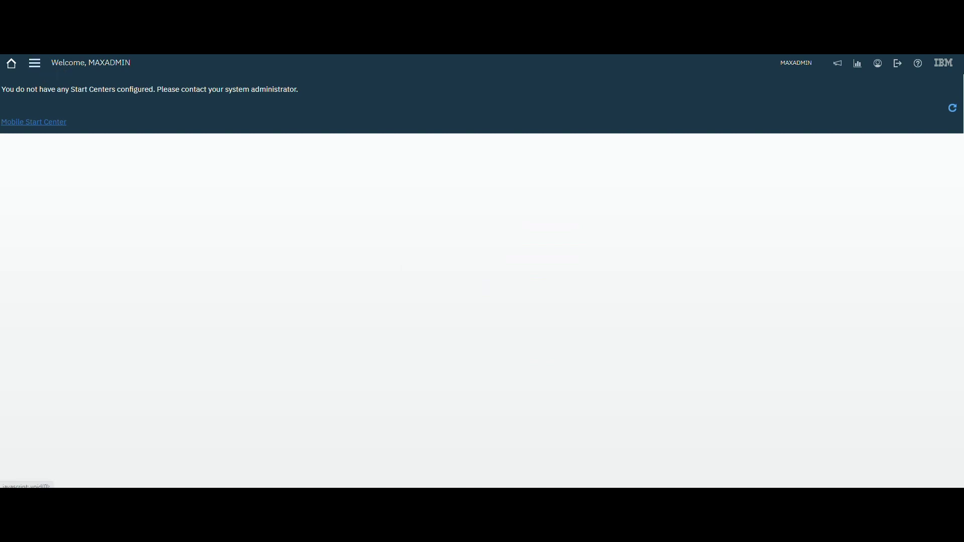
left_click(35, 64)
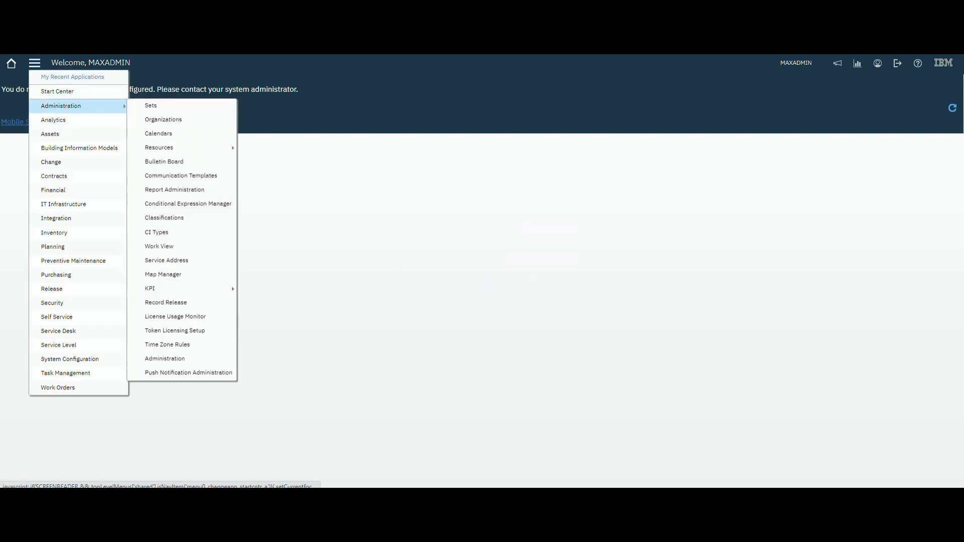
mouse_move(63, 120)
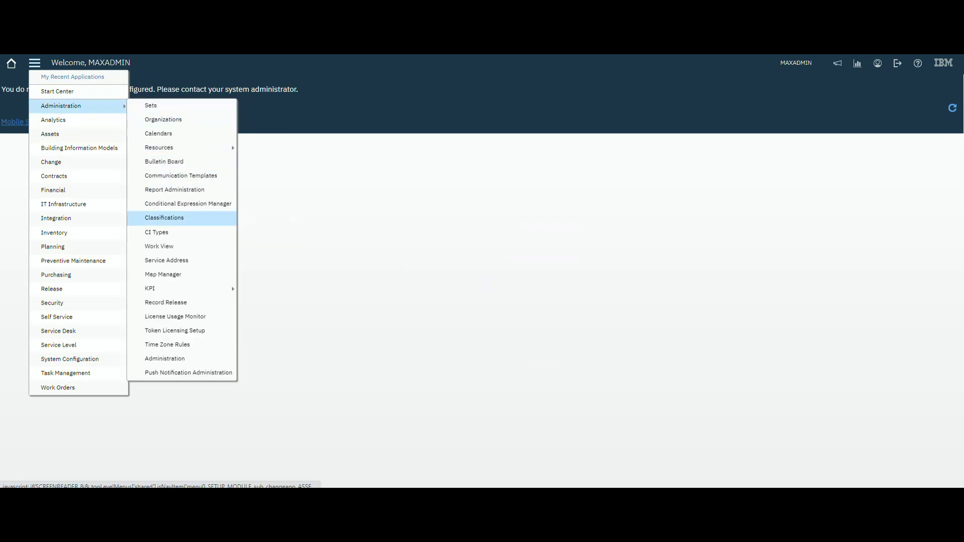
left_click(164, 218)
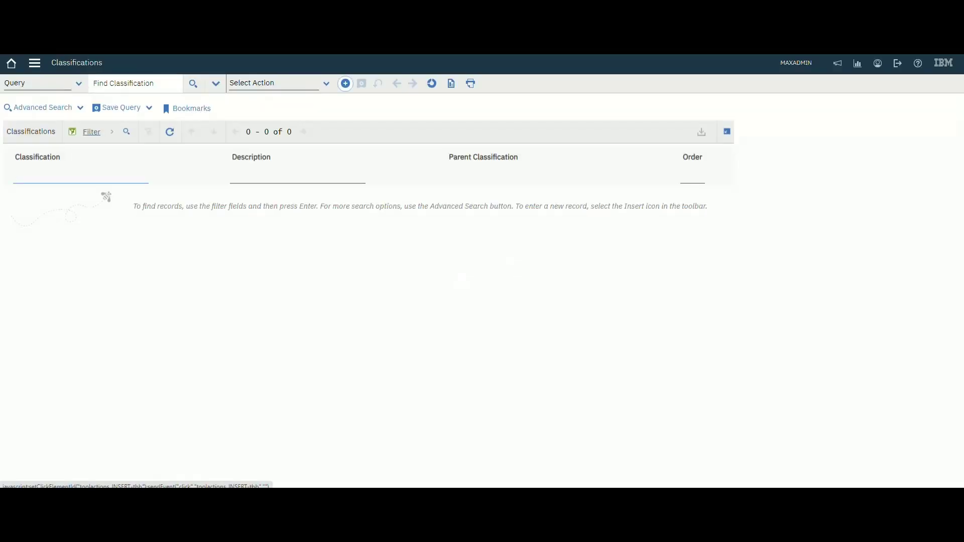
Create a new classification record named MOTOR and agree to add it as a new classification.
left_click(346, 83)
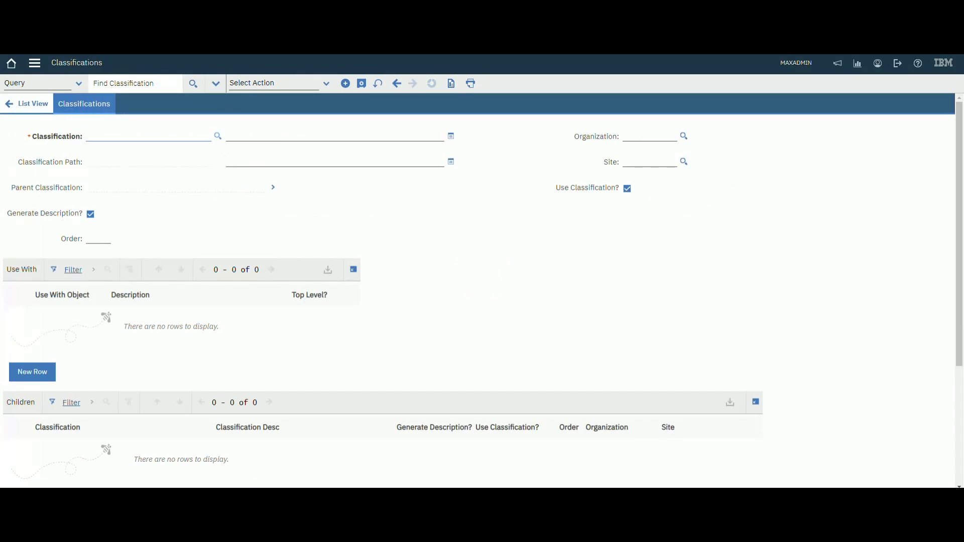
left_click(218, 136)
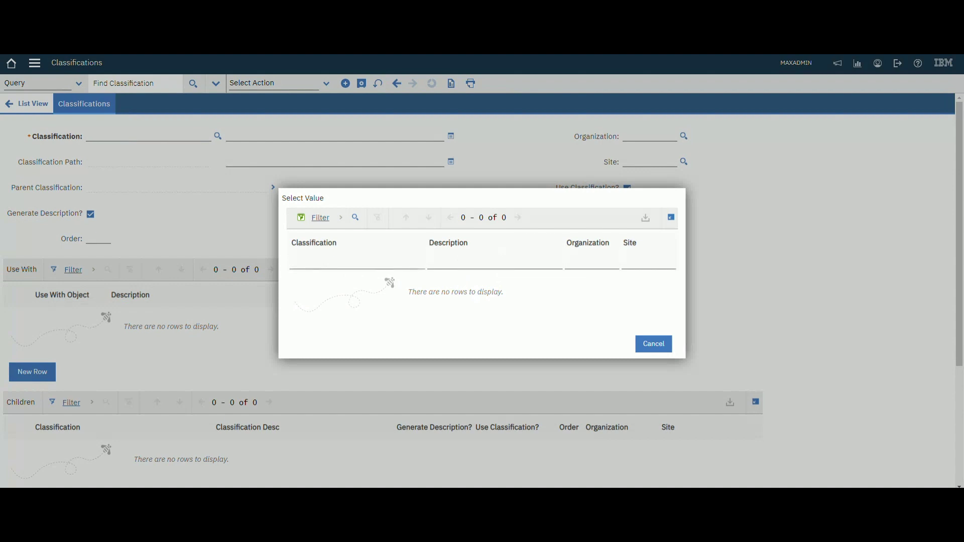
left_click(654, 344)
left_click(149, 136)
type("mot")
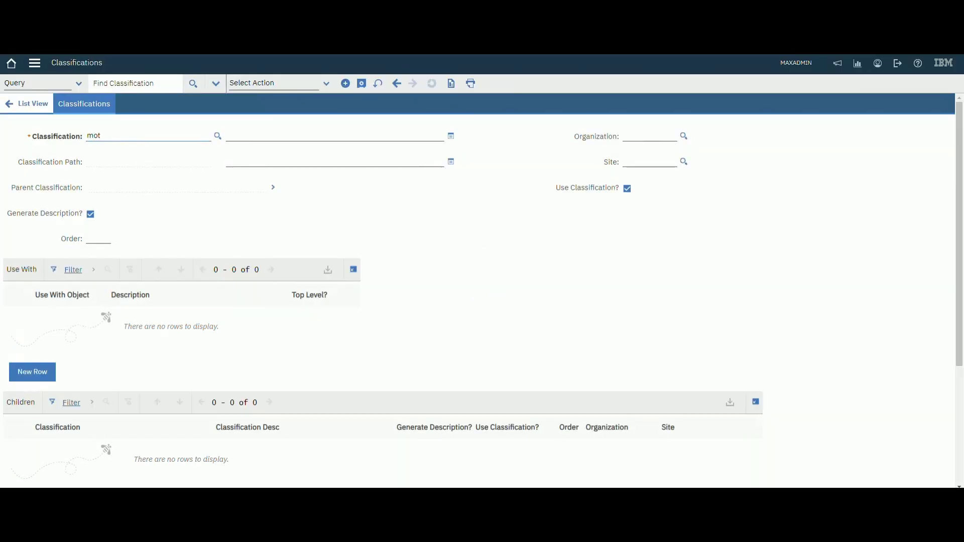
type("or")
key("Tab")
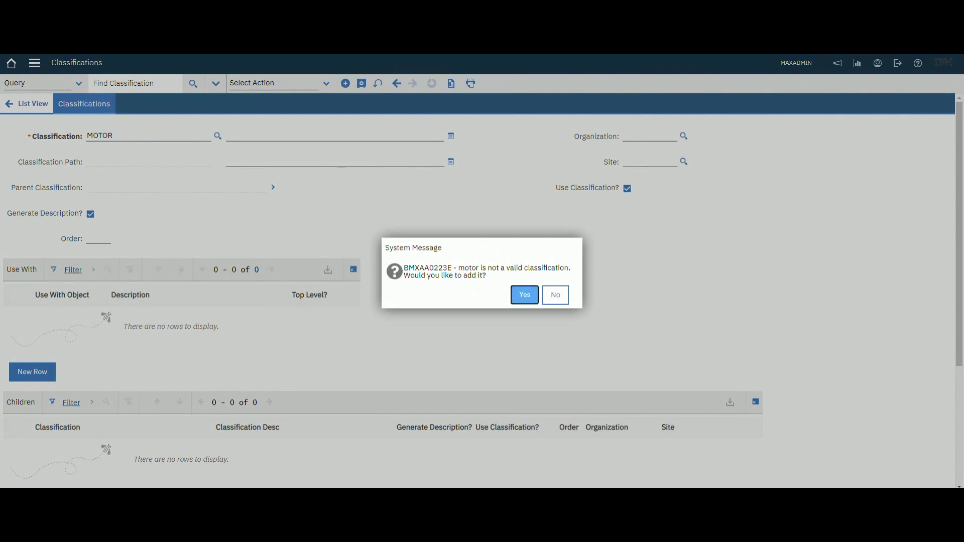
key("Return")
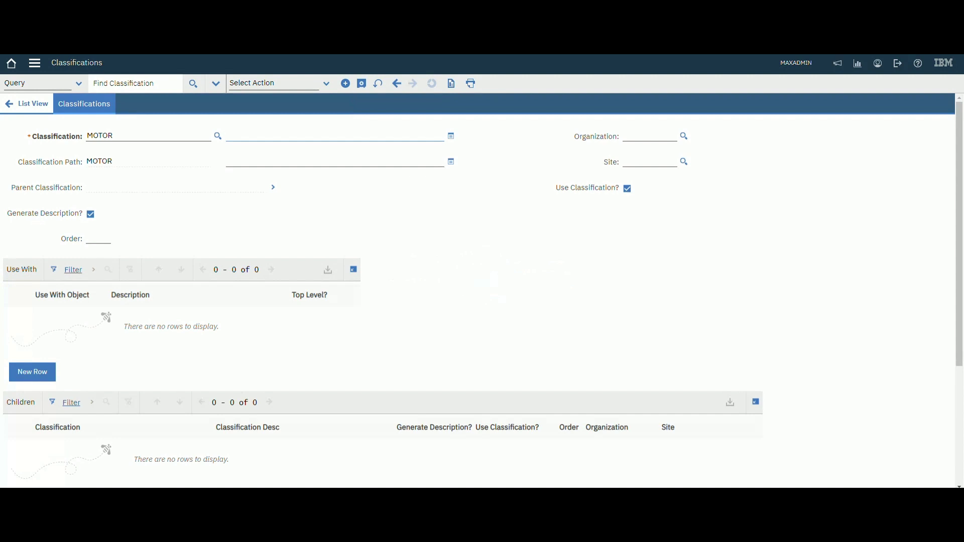
Assign the MOTOR classification to organization POWER and site SITE1.
left_click(713, 156)
left_click(650, 136)
key("Down")
key("Escape")
left_click(650, 136)
key("Escape")
left_click(650, 137)
left_click(684, 136)
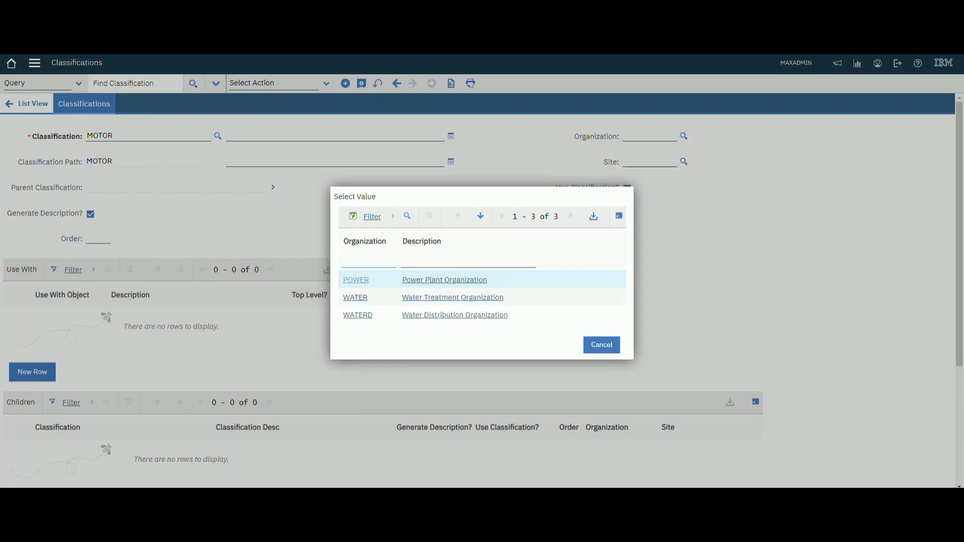
left_click(356, 279)
left_click(683, 161)
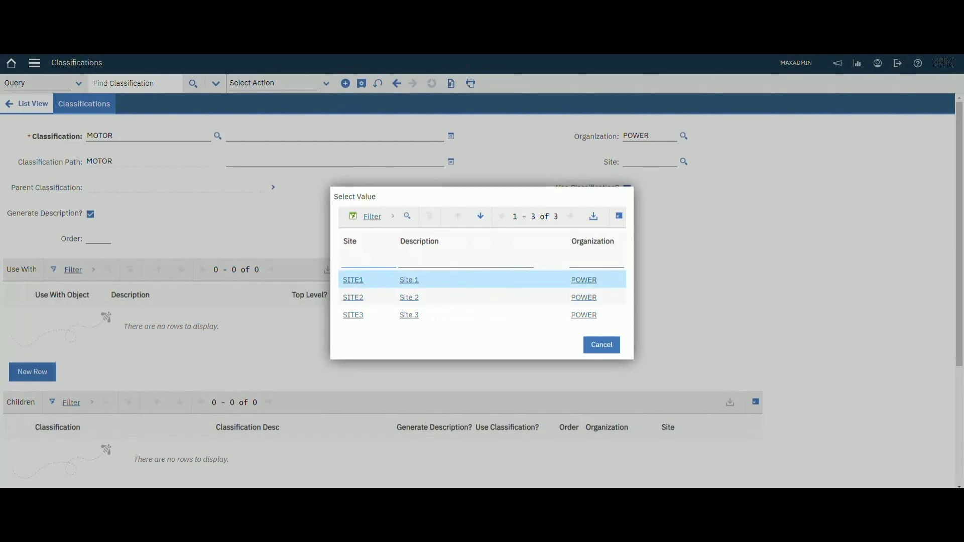
left_click(353, 279)
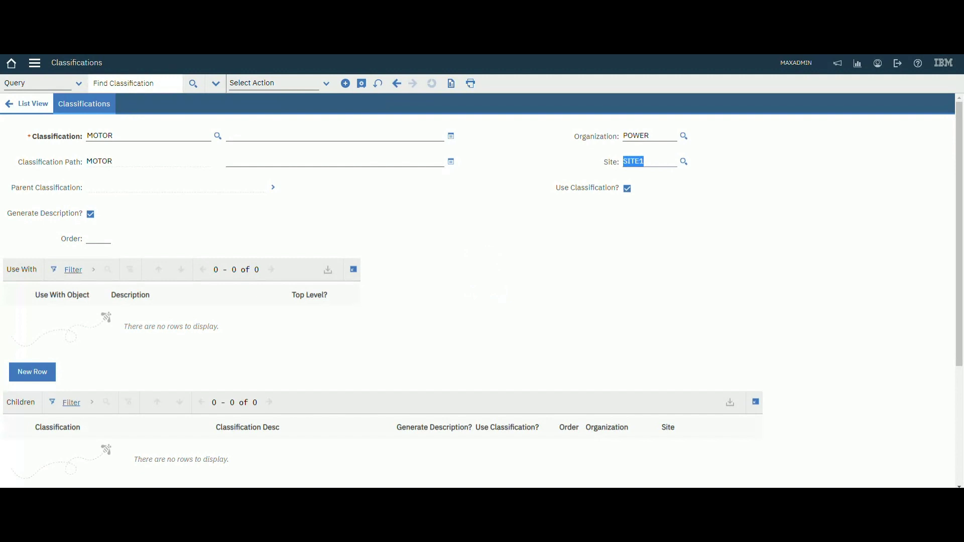
key("Tab")
Add ASSET as a Use With object for the MOTOR classification and save the record.
left_click(33, 373)
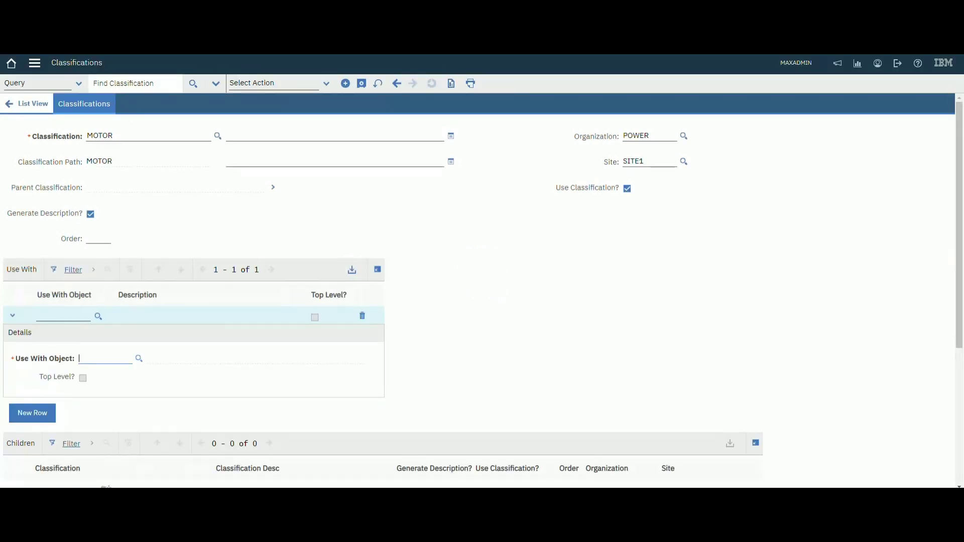
left_click(139, 359)
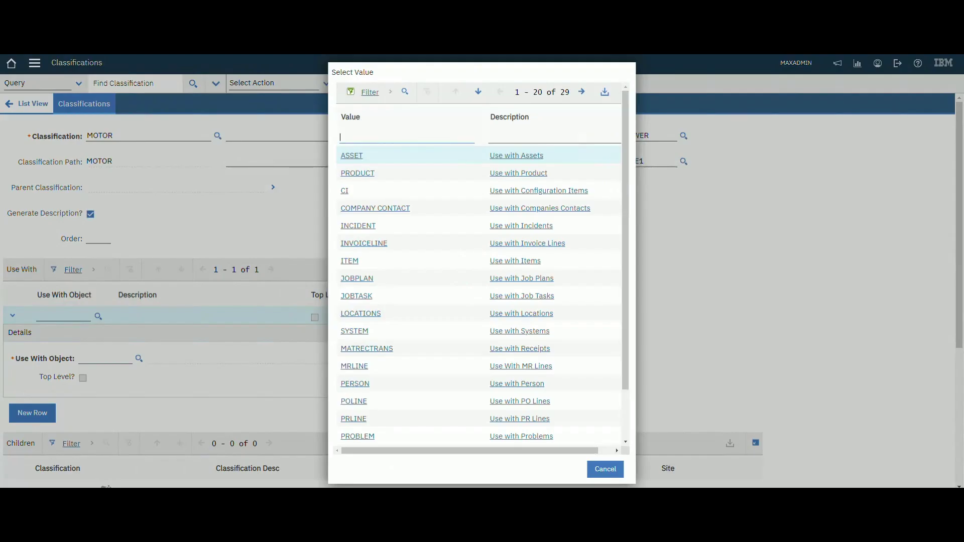
left_click(352, 156)
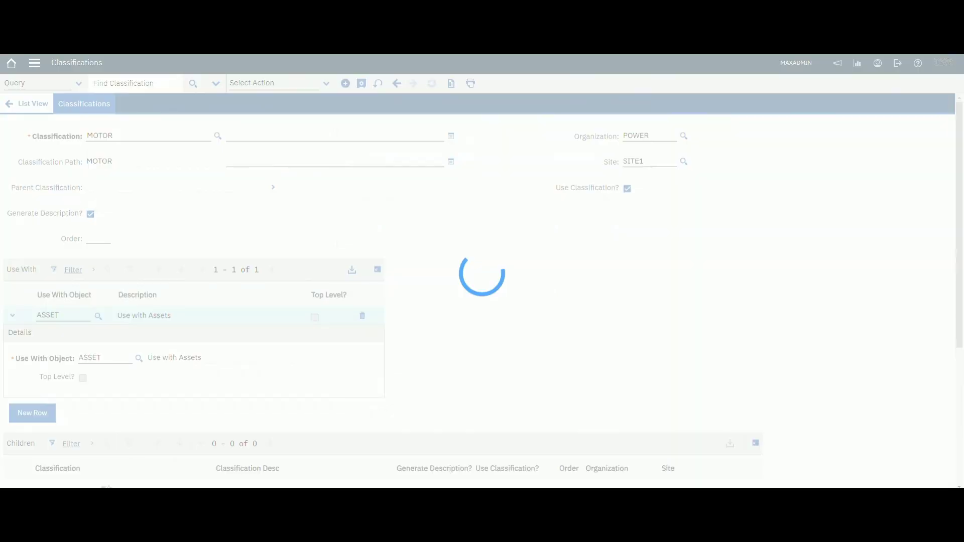
left_click(12, 316)
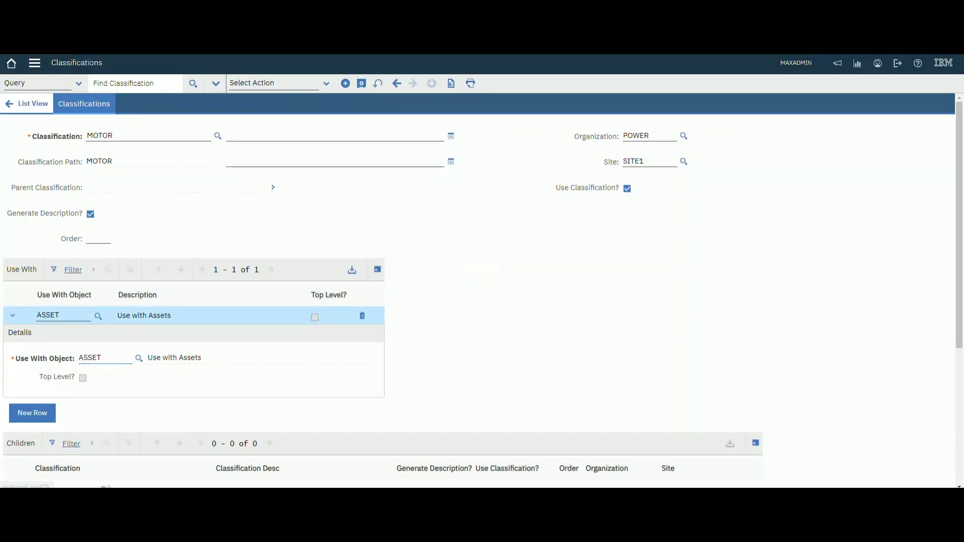
scroll(482, 291, "down", 1)
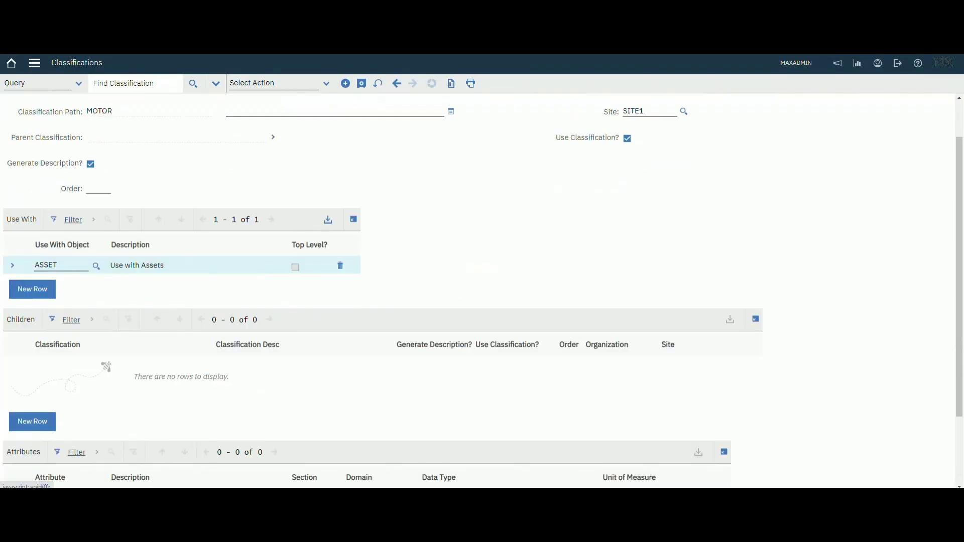
scroll(482, 291, "down", 1)
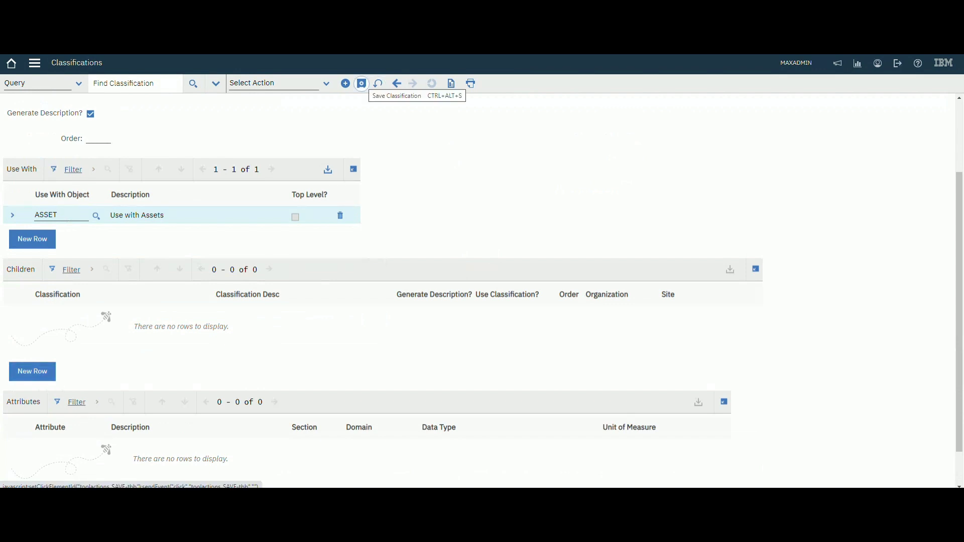
left_click(362, 83)
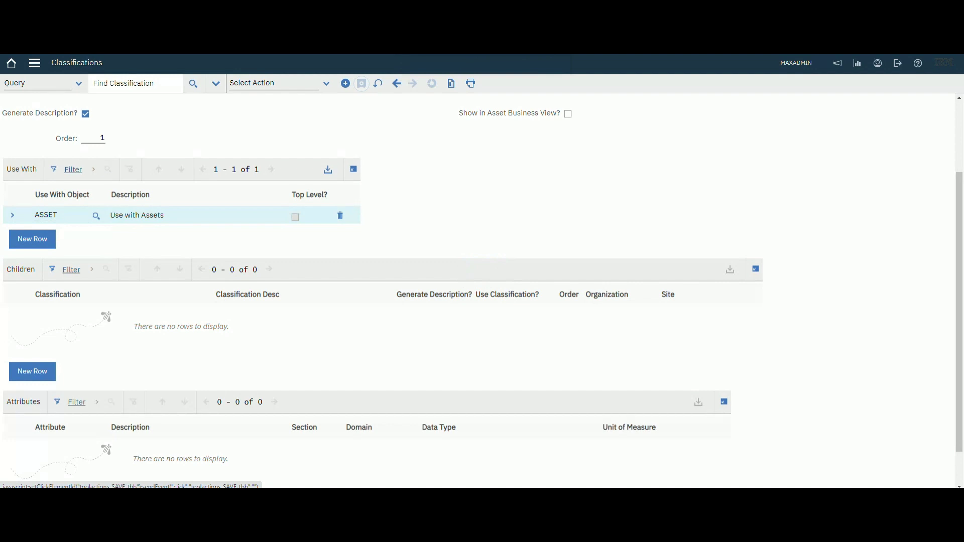
Add a child classification named ELECTRIC MOTOR under MOTOR and agree to create it.
left_click(32, 371)
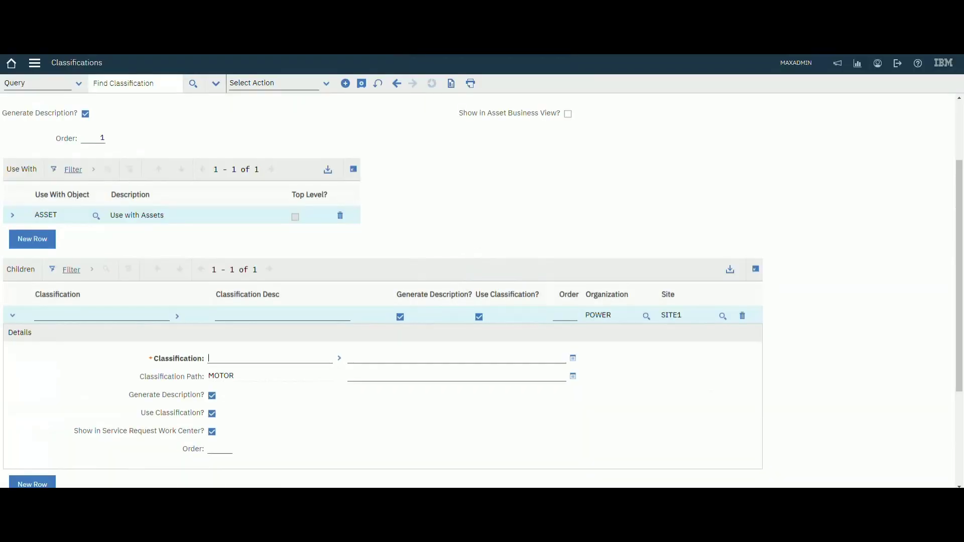
scroll(483, 296, "down", 1)
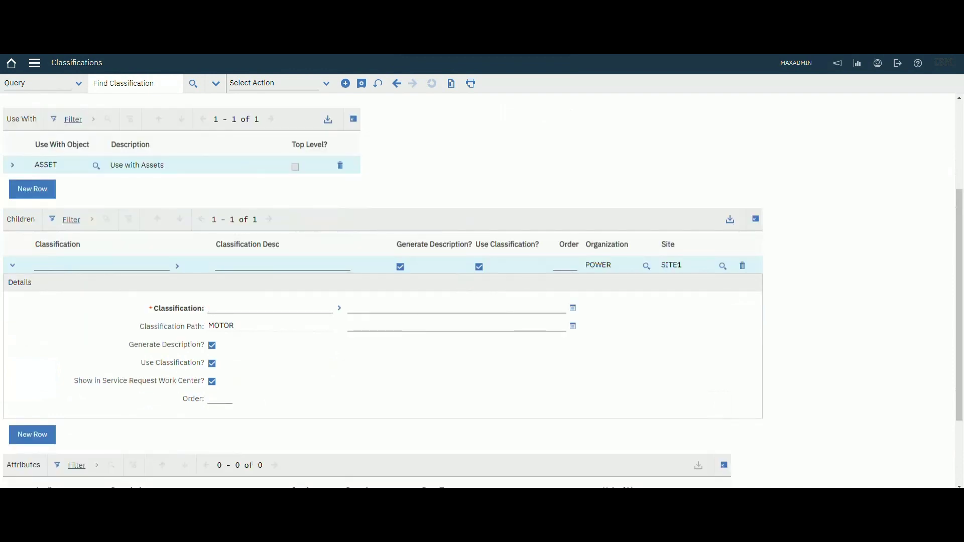
type("eled")
key("BackSpace")
type("d")
type("tric")
type(" motor")
key("Tab")
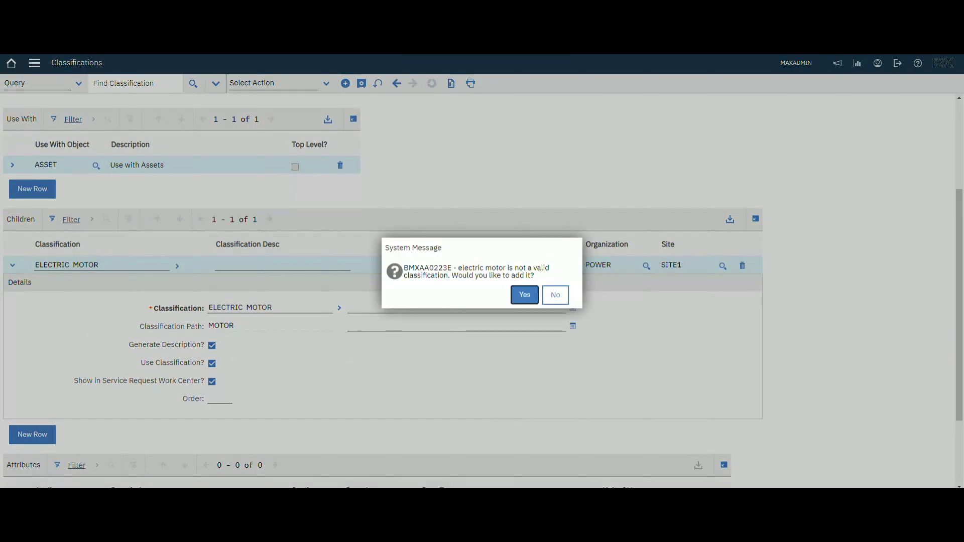
key("Return")
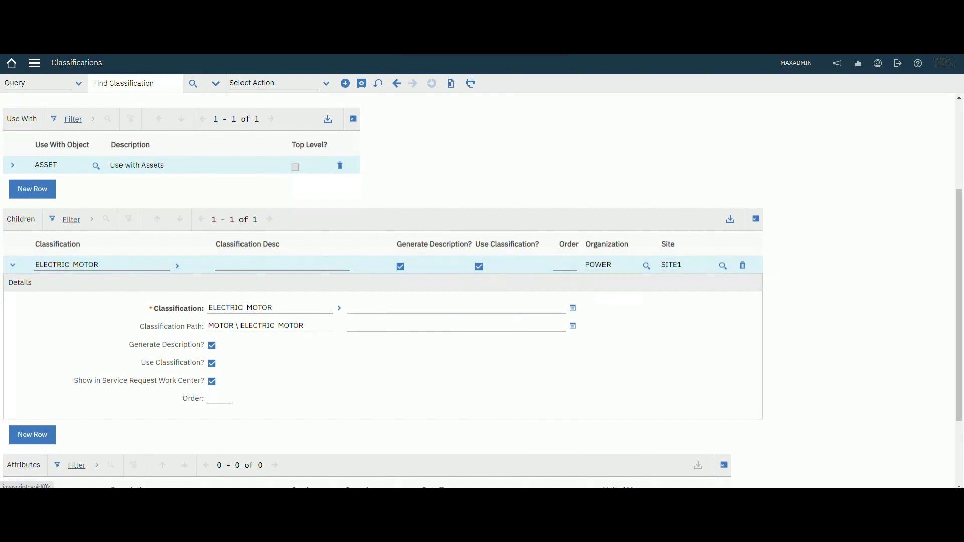
left_click(12, 265)
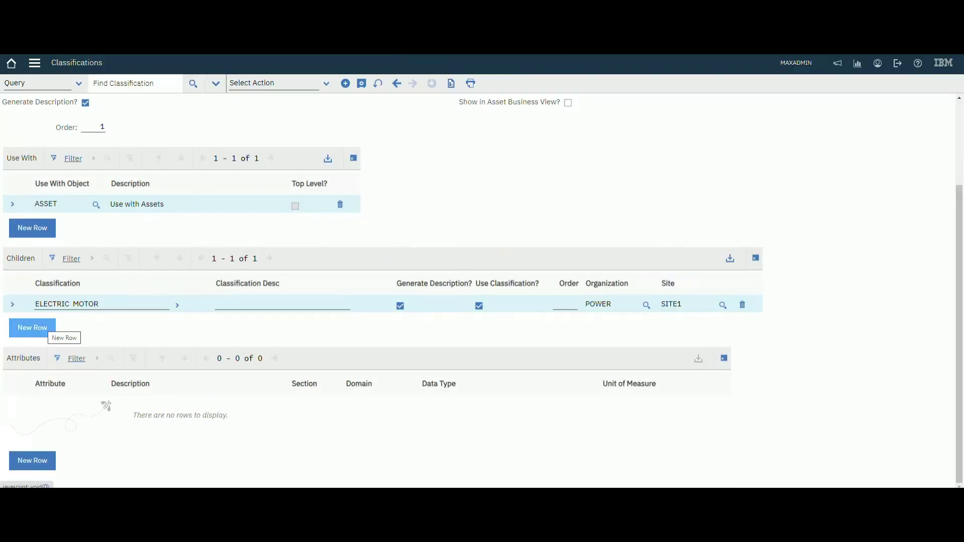
scroll(32, 328, "up", 1)
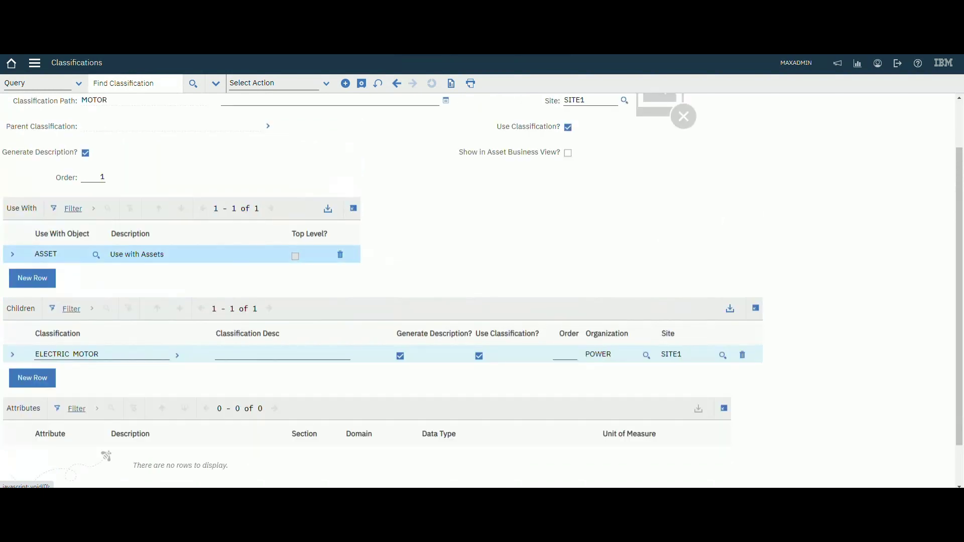
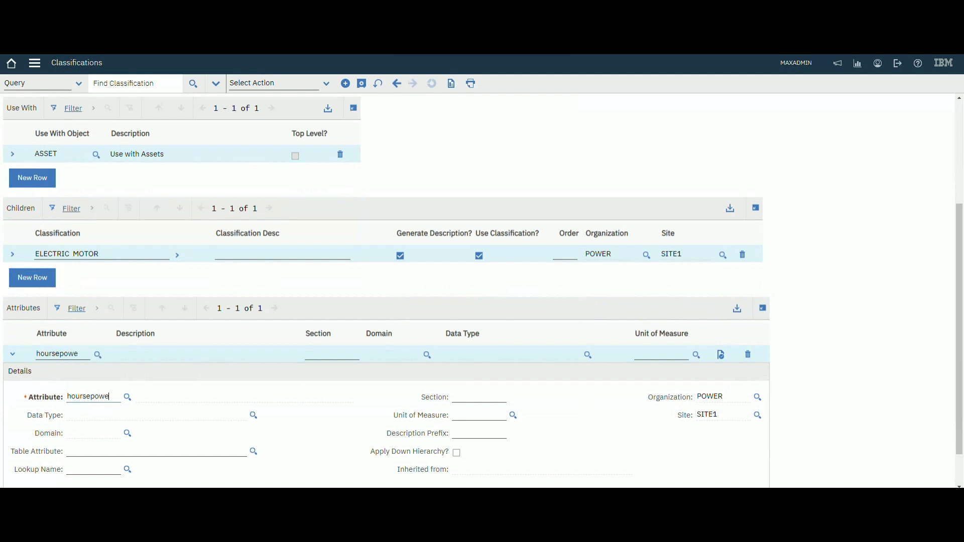
Add HOURSEPOWER as a new attribute of the MOTOR classification and set its data type to ALN.
key("Tab")
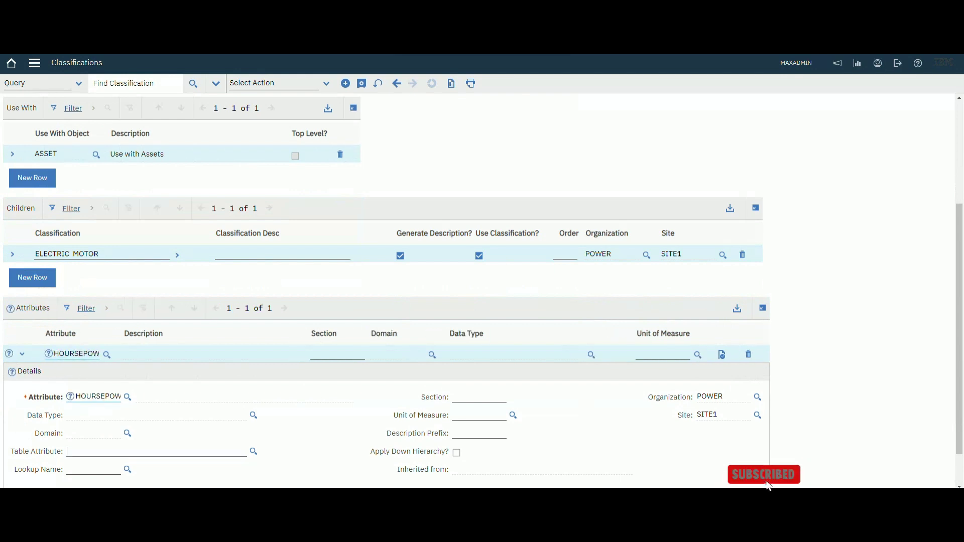
left_click(70, 397)
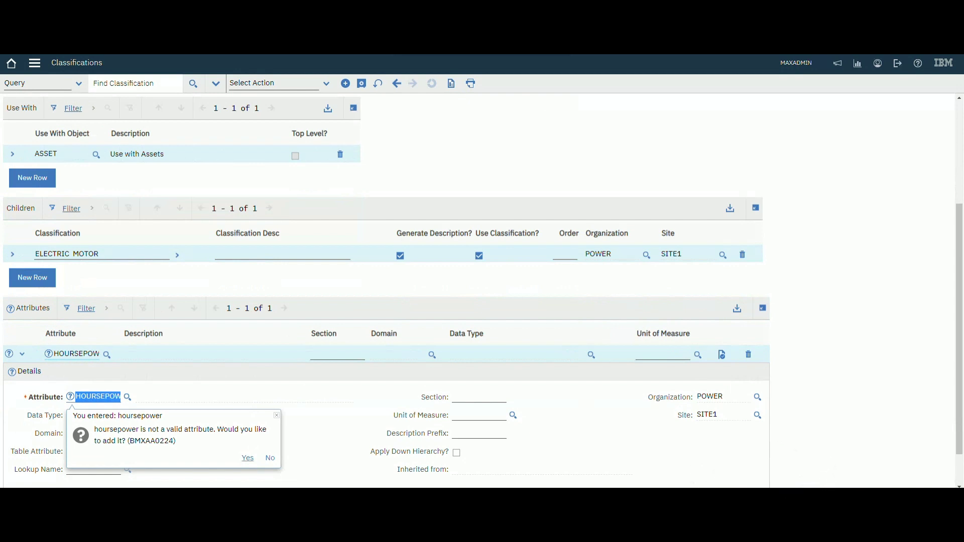
left_click(248, 458)
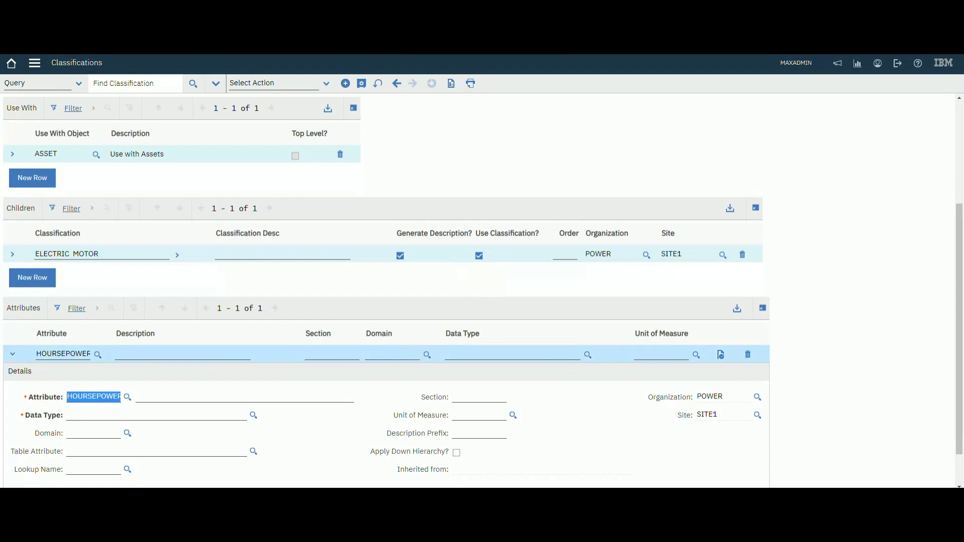
left_click(157, 416)
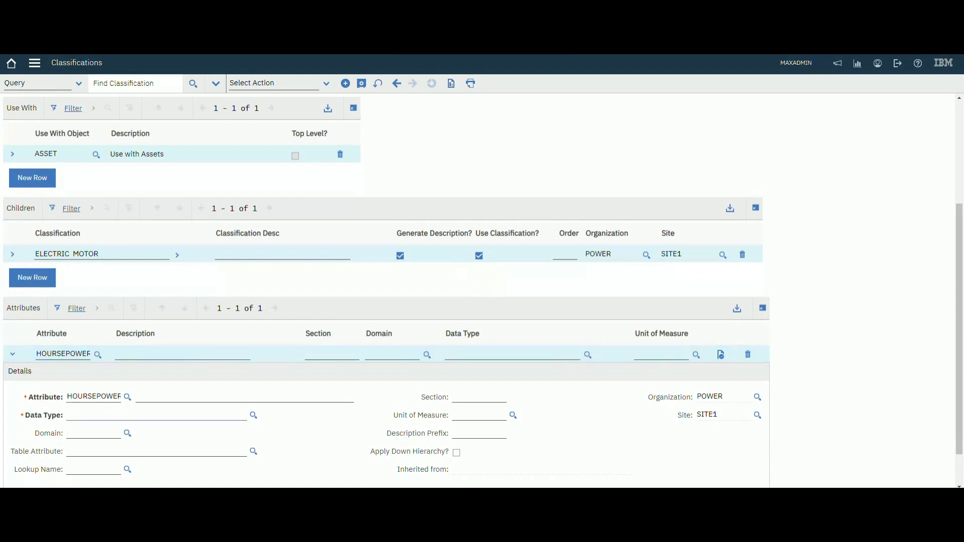
left_click(254, 416)
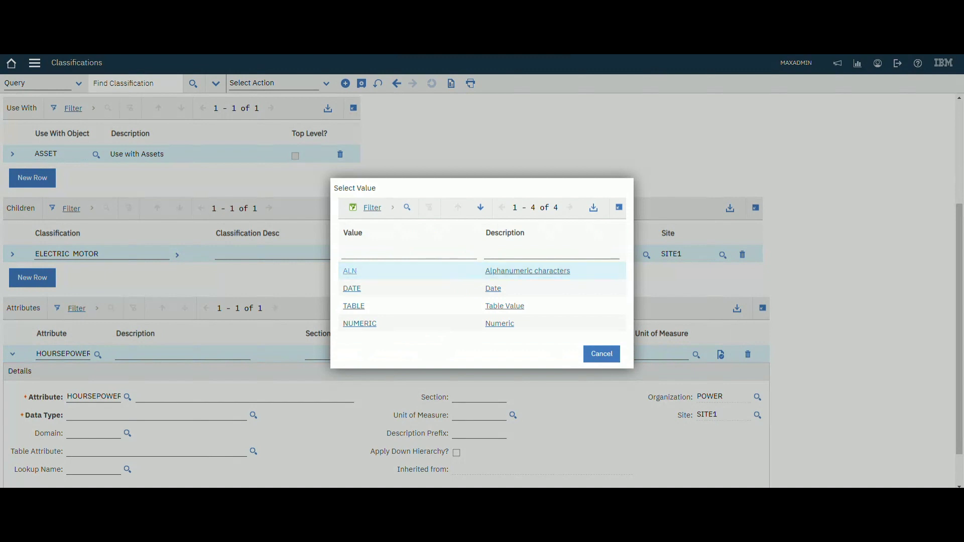
left_click(350, 271)
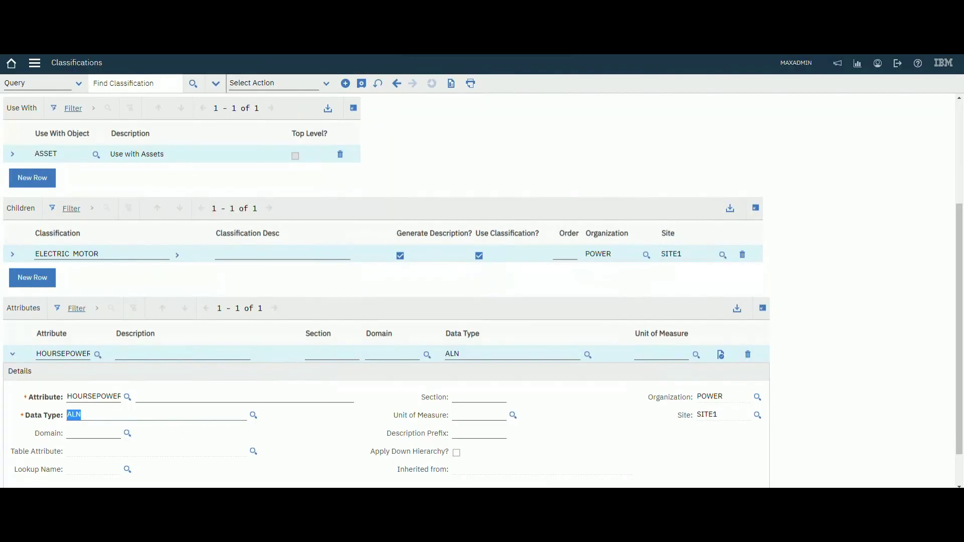
left_click(13, 355)
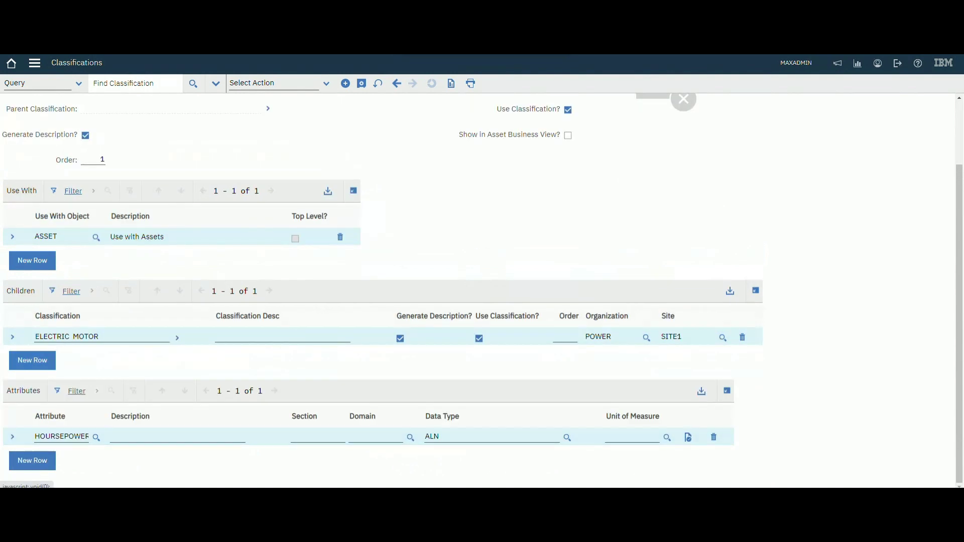
Review the HOURSEPOWER attribute's details and the list of available domains, and leave the domain empty.
left_click(12, 437)
scroll(381, 321, "down", 3)
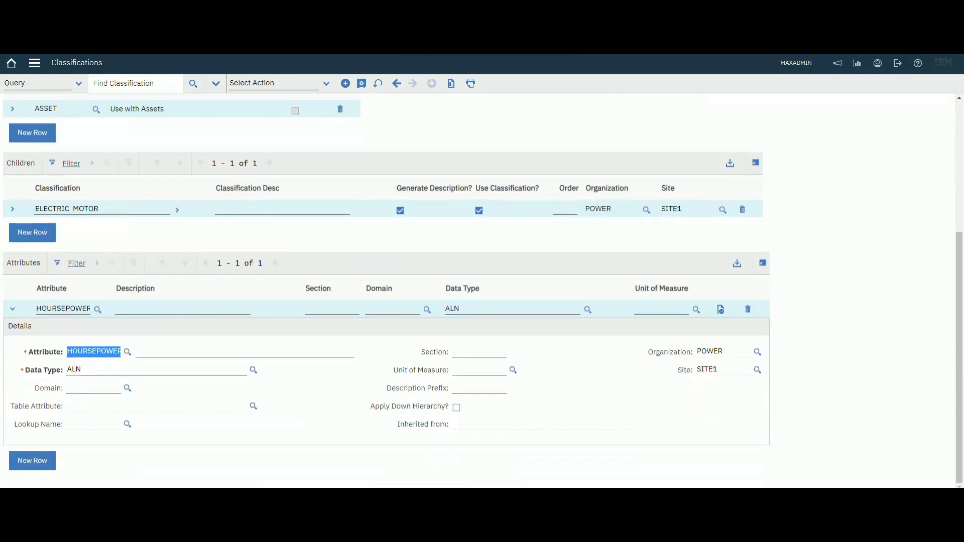
left_click(93, 389)
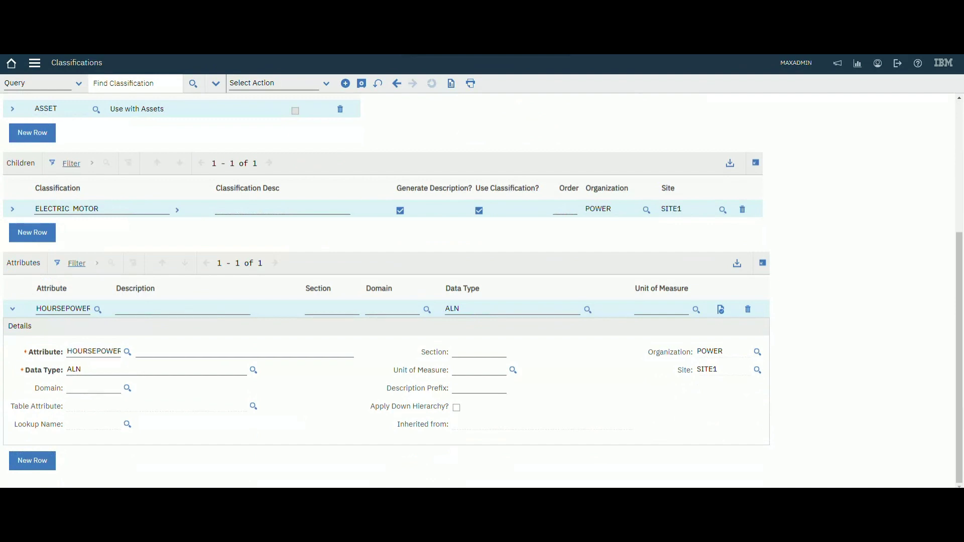
left_click(127, 388)
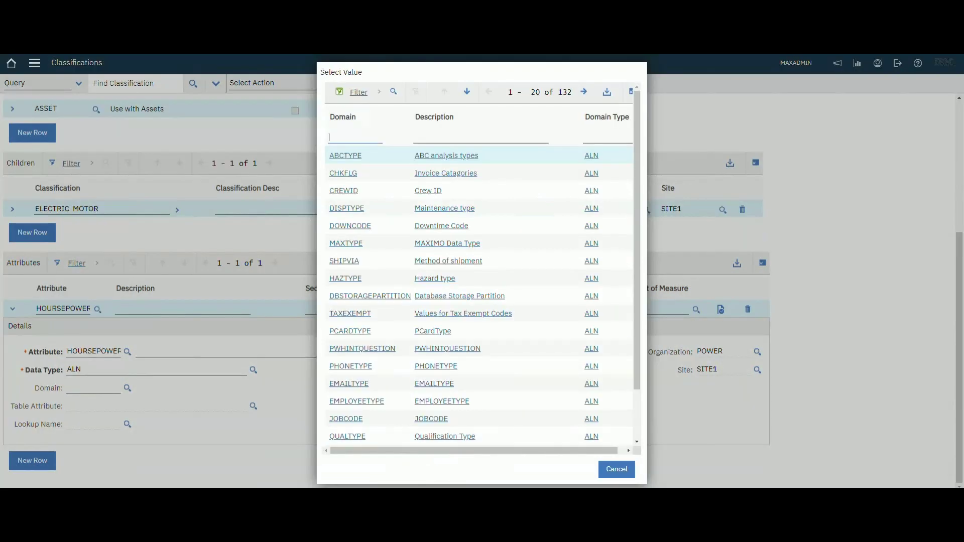
left_click(617, 470)
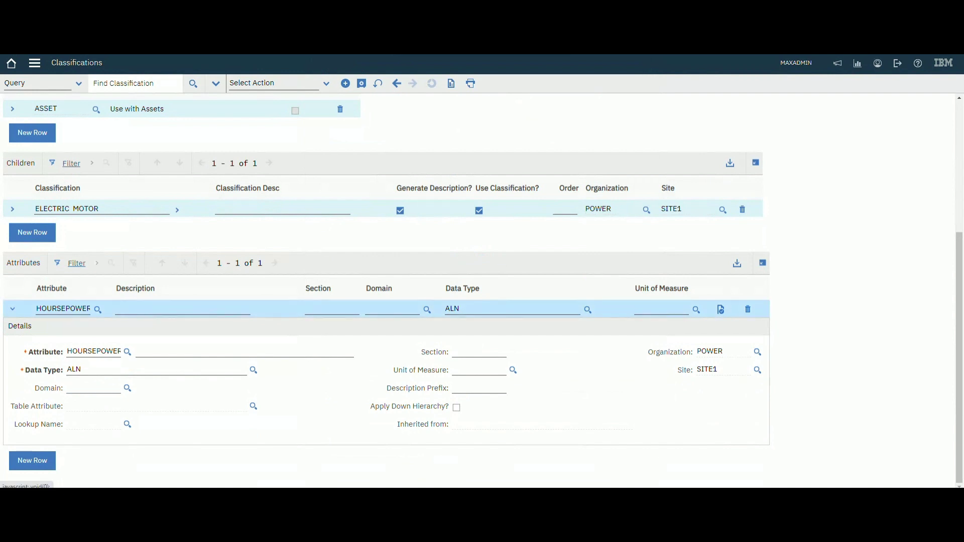
left_click(12, 310)
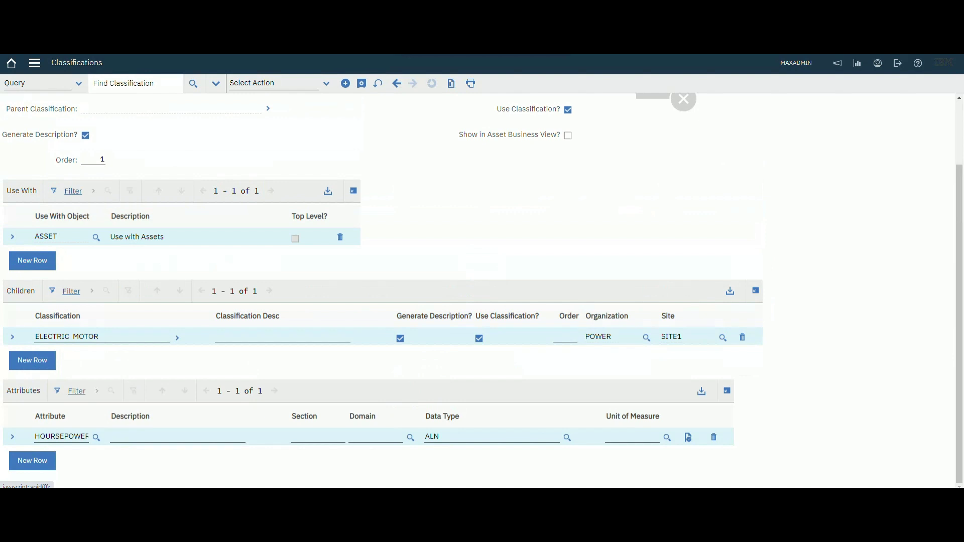
Save the MOTOR classification together with its child classification and attribute.
scroll(483, 291, "up", 2)
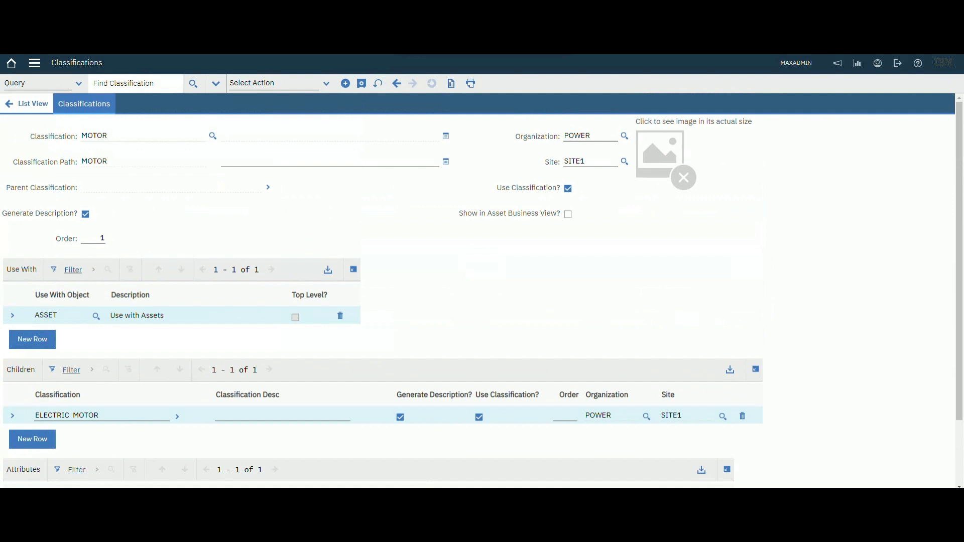
double_click(94, 136)
left_click(362, 84)
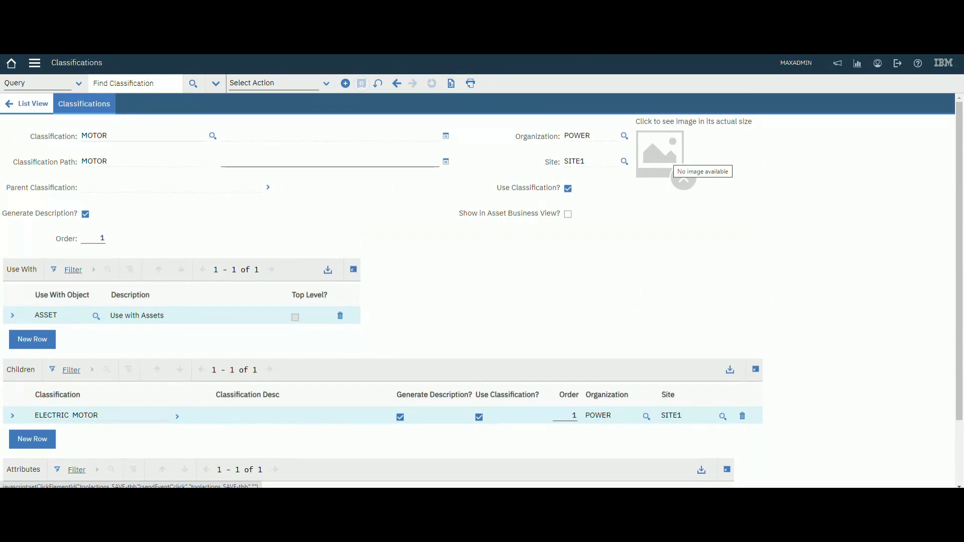
View the MOTOR classification's image preview and the Add/Modify Image dialog, and close both without choosing a file.
left_click(663, 158)
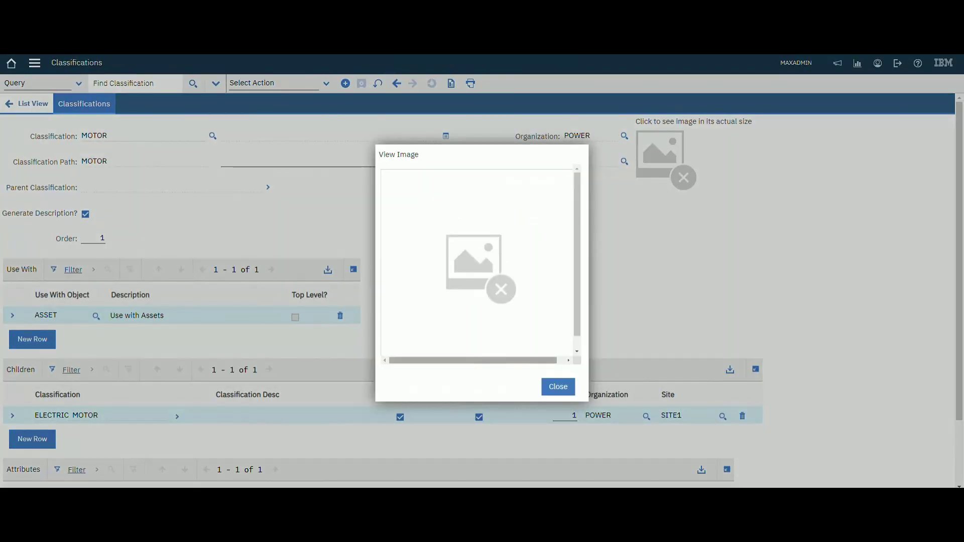
left_click_drag(473, 361, 482, 361)
left_click(558, 387)
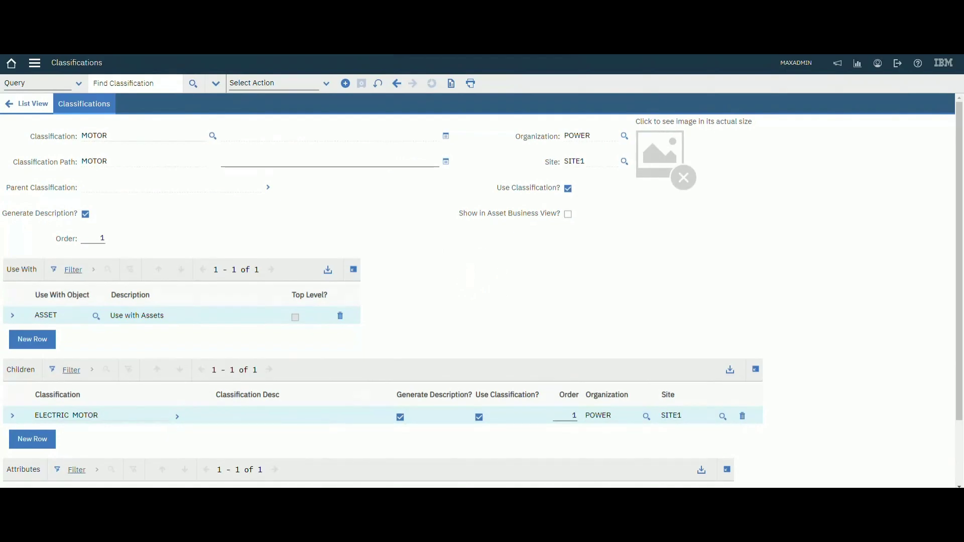
left_click(274, 84)
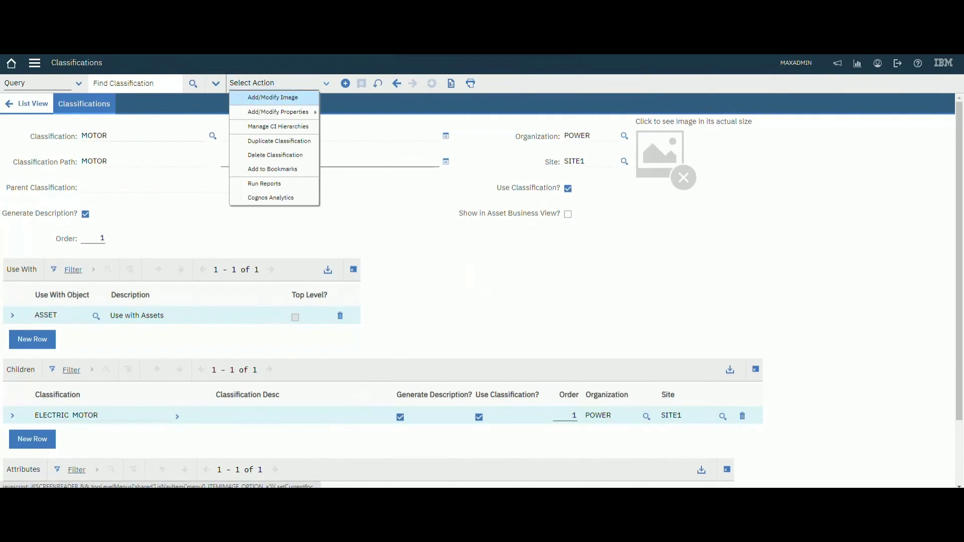
key("Return")
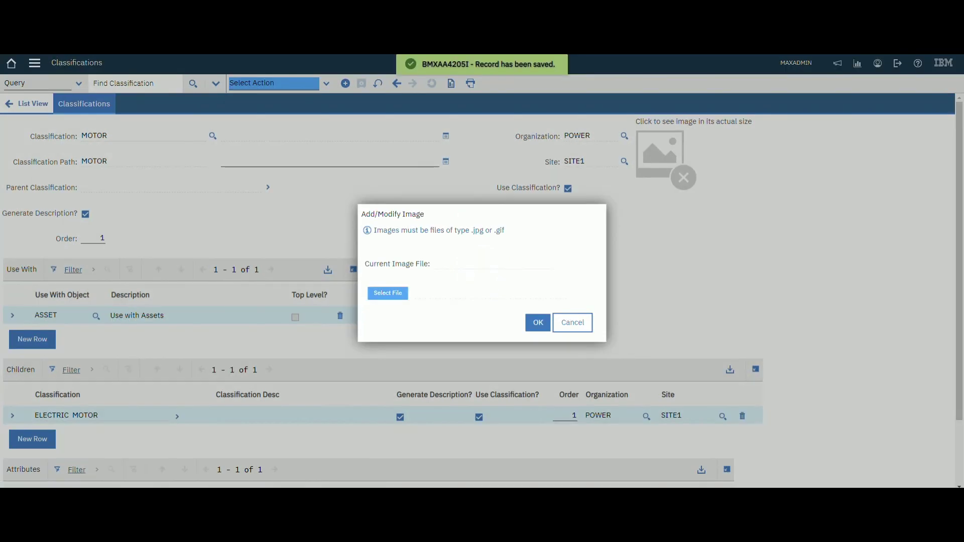
left_click(572, 323)
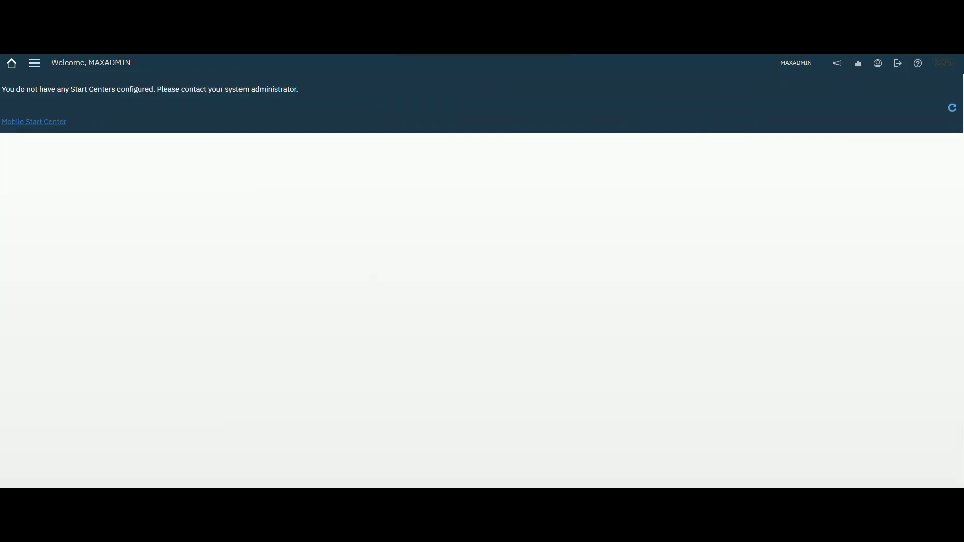
Go to the Assets application and start a new asset record named MOTOR.
left_click(34, 63)
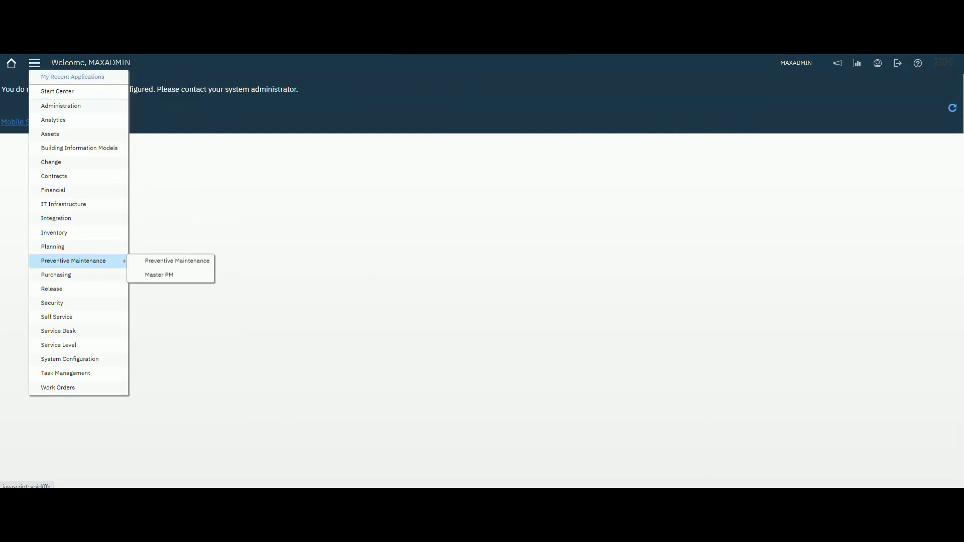
mouse_move(50, 134)
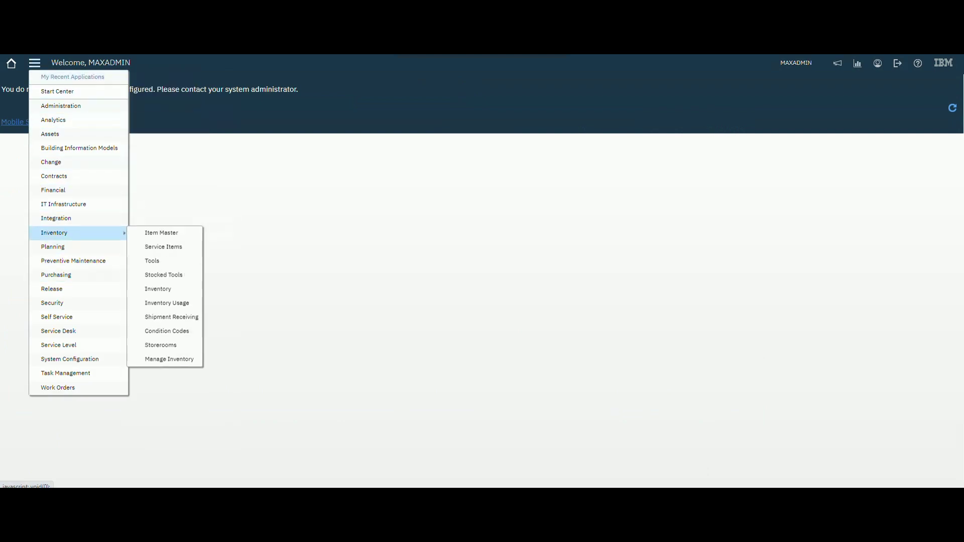
mouse_move(54, 176)
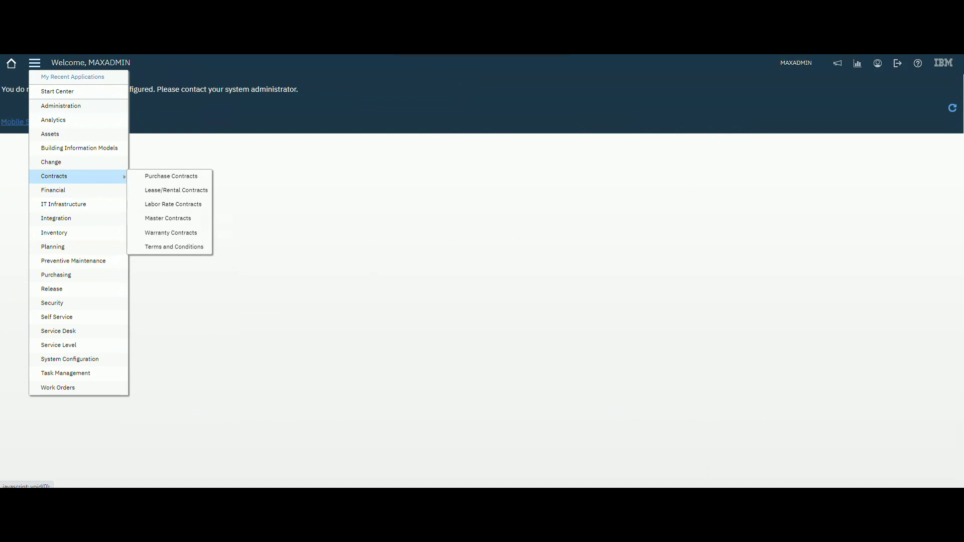
left_click(161, 134)
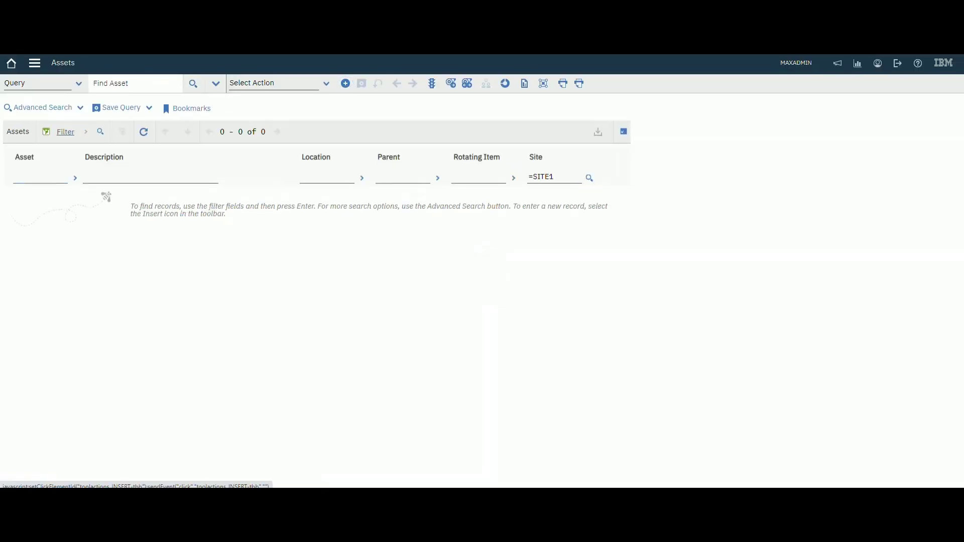
left_click(346, 83)
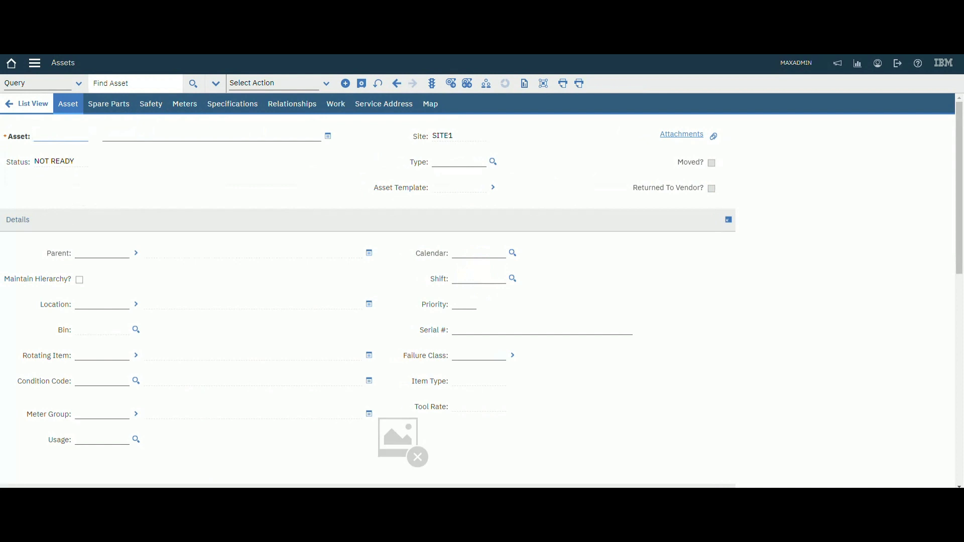
type("motor")
key("Tab")
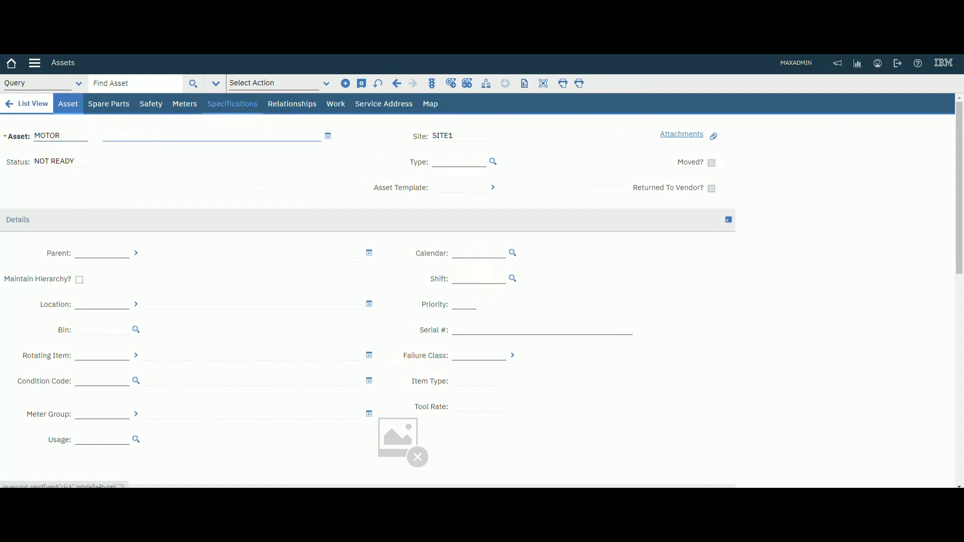
Classify the new asset as MOTOR in its specifications, picking it from the classification hierarchy.
left_click(233, 104)
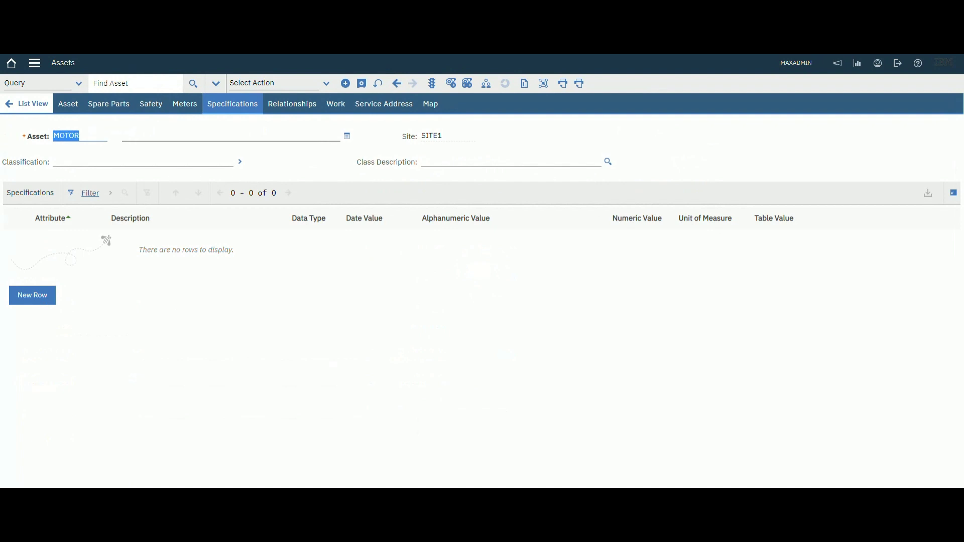
left_click(143, 162)
left_click(240, 161)
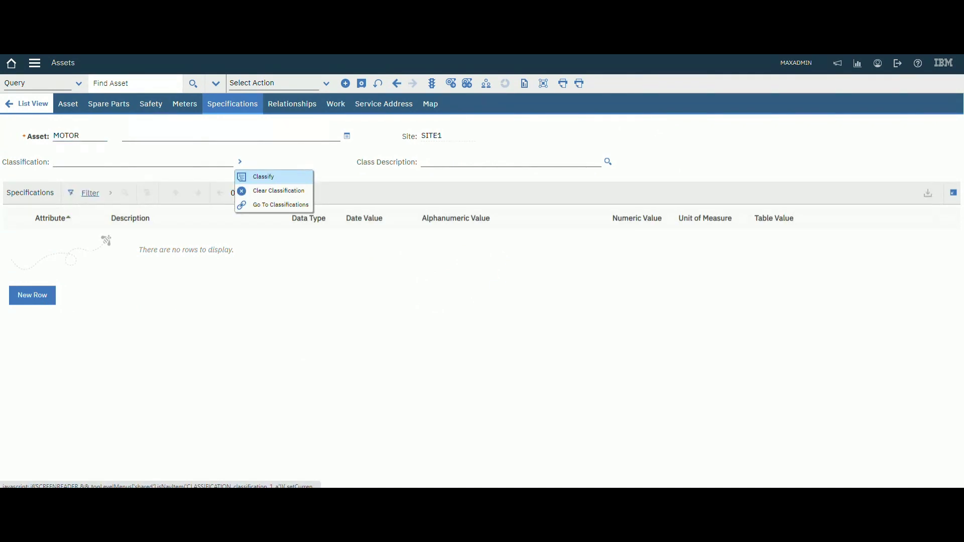
left_click(264, 177)
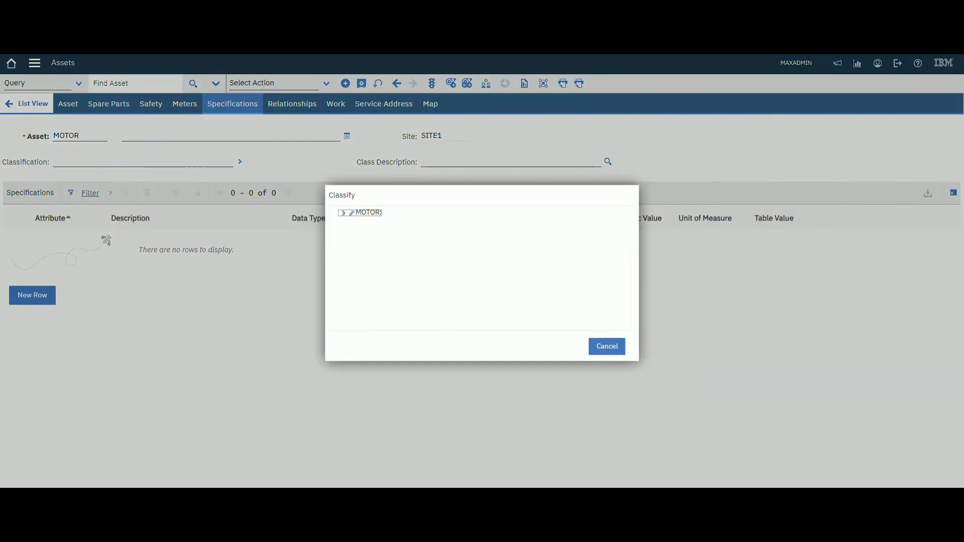
left_click(344, 213)
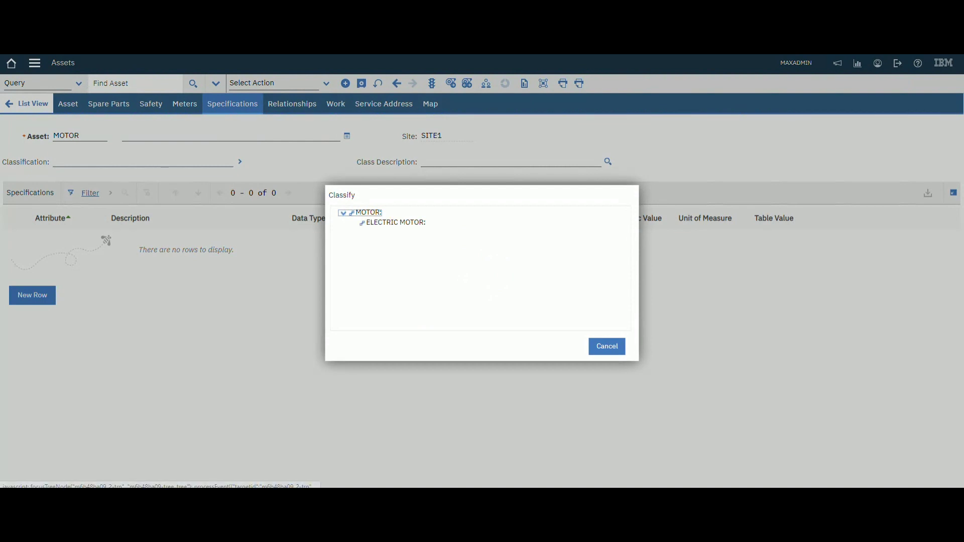
key("Return")
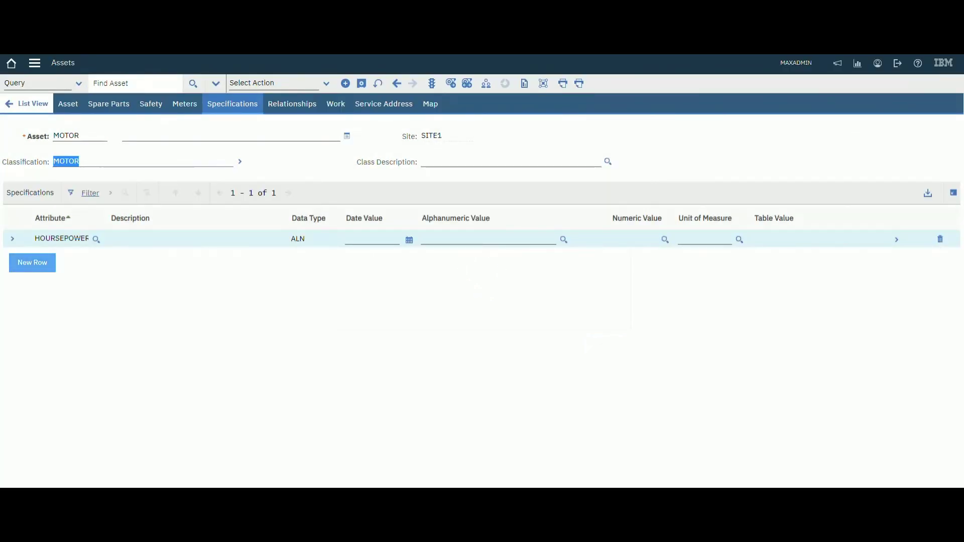
Examine the details of the HOURSEPOWER attribute in the asset's specifications.
left_click(12, 239)
left_click(12, 238)
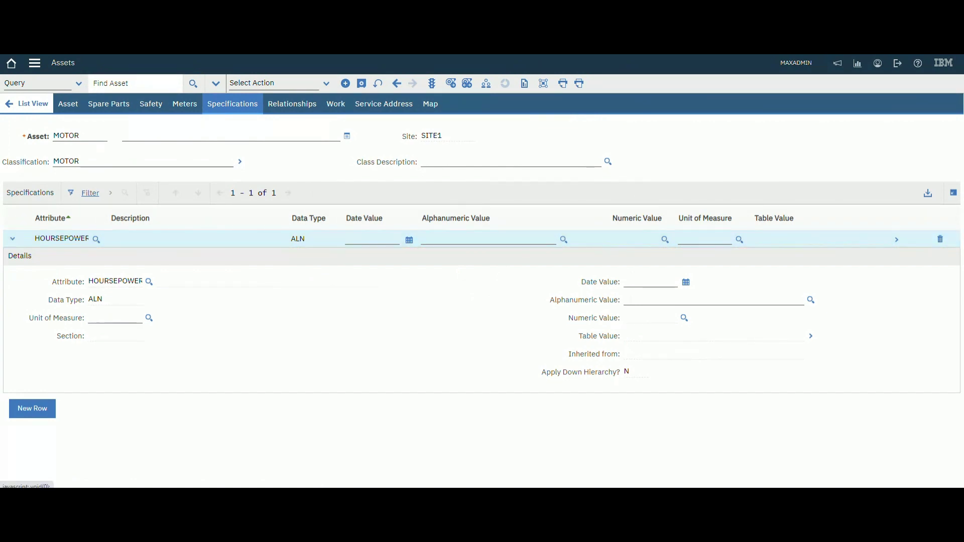
left_click(12, 239)
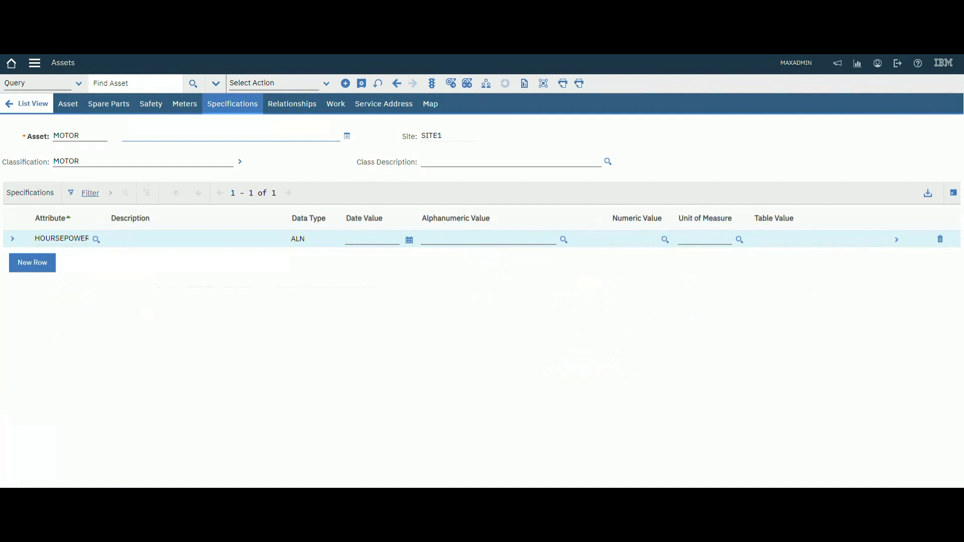
Go from the asset to its classification record and enter "Motor for Testing purpose" as MOTOR's description in the classification properties.
left_click(240, 162)
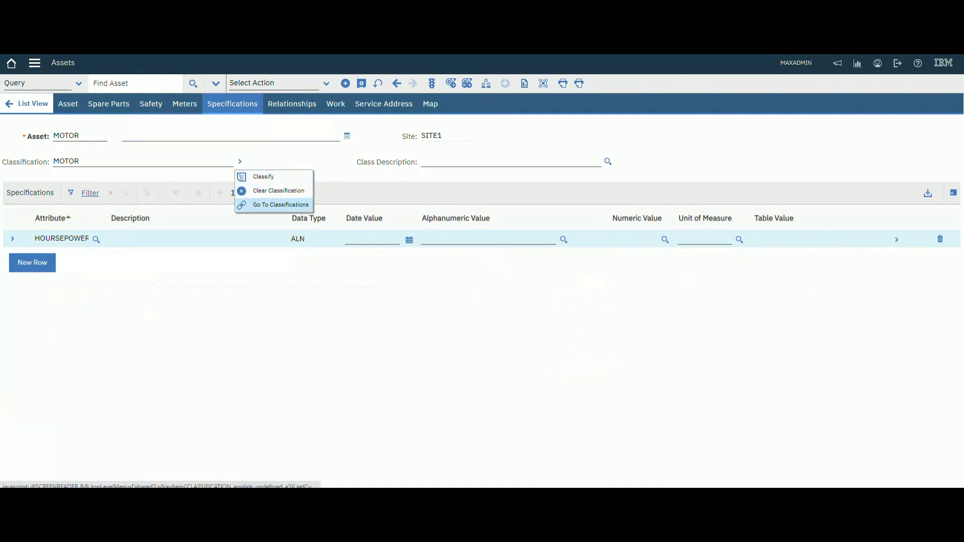
left_click(280, 205)
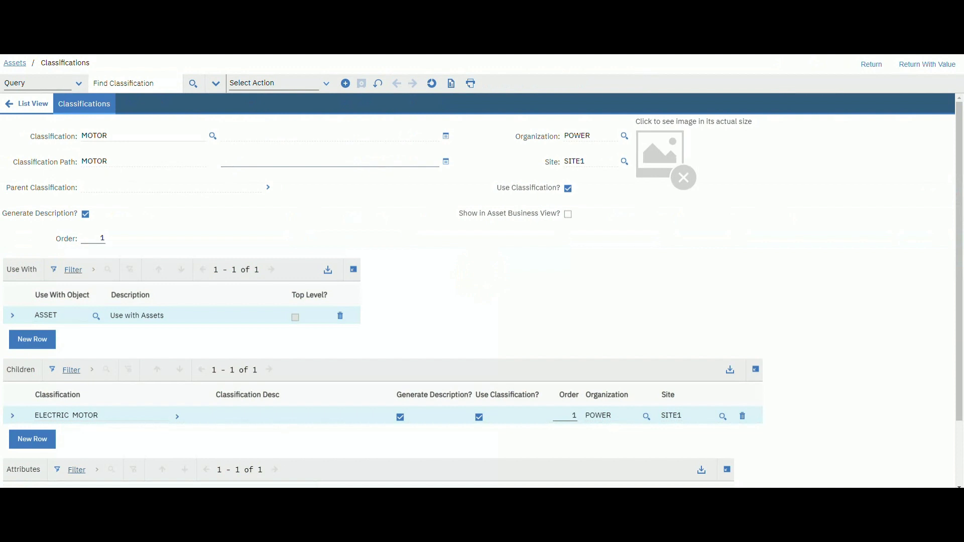
left_click(275, 83)
mouse_move(278, 112)
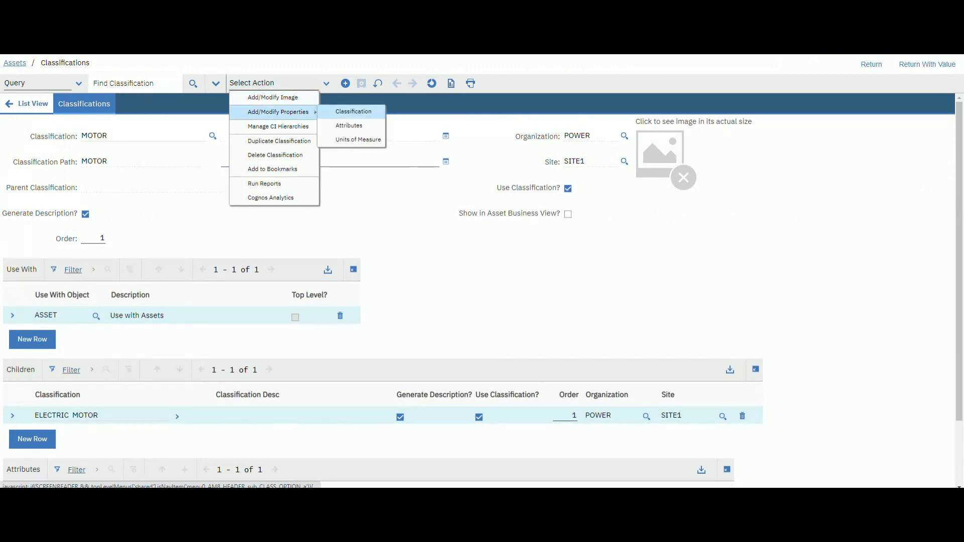
left_click(354, 111)
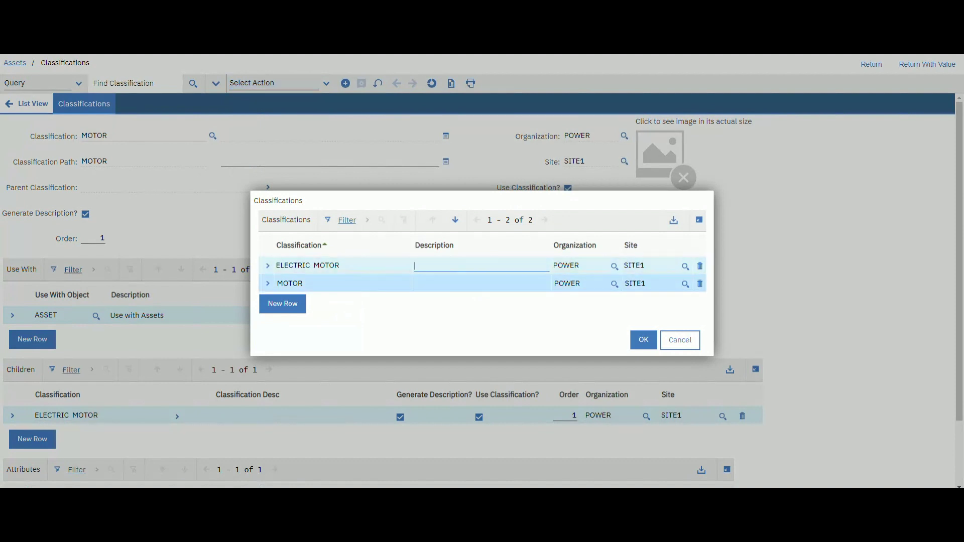
left_click(452, 284)
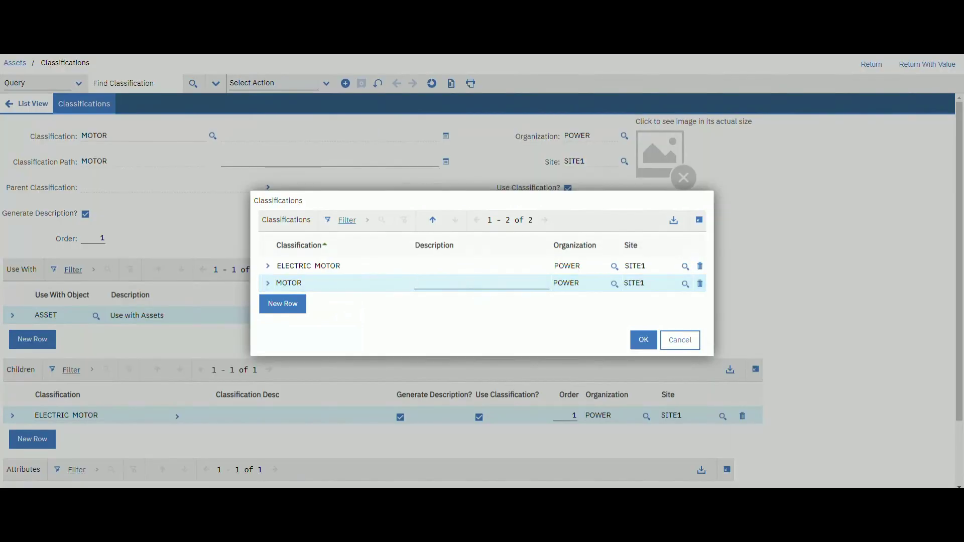
type("Motor for Testing purpose")
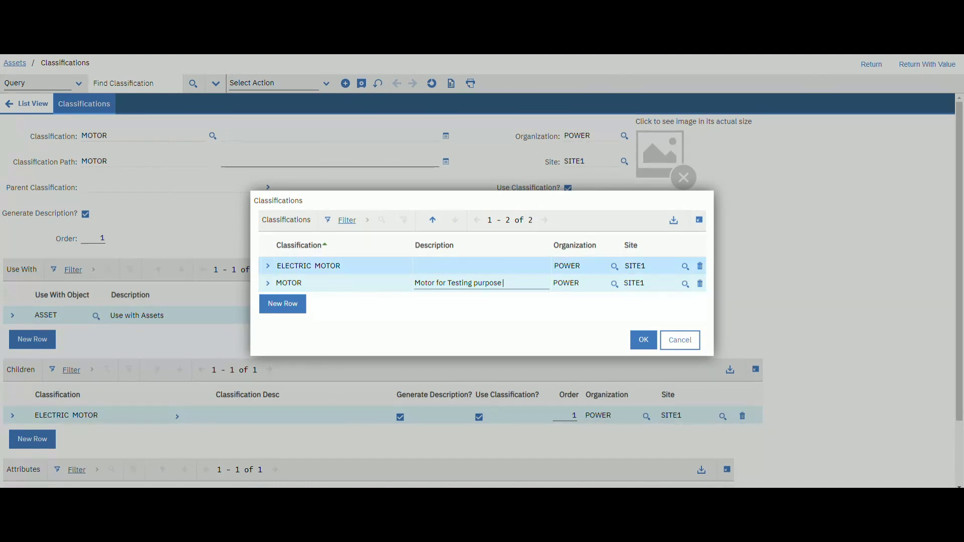
Enter "Electrical Motor" as the description of the ELECTRIC MOTOR classification and accept the classification property changes.
left_click(481, 266)
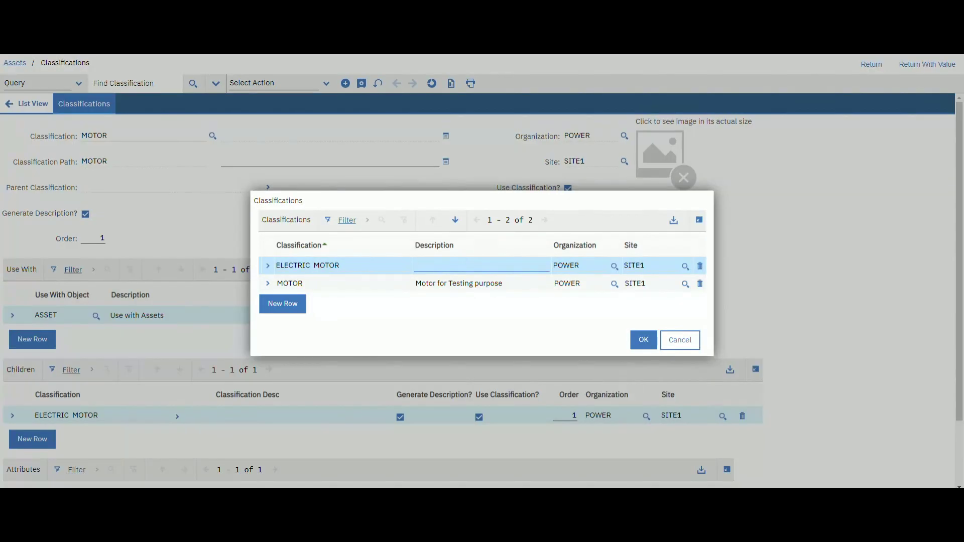
type("Elece")
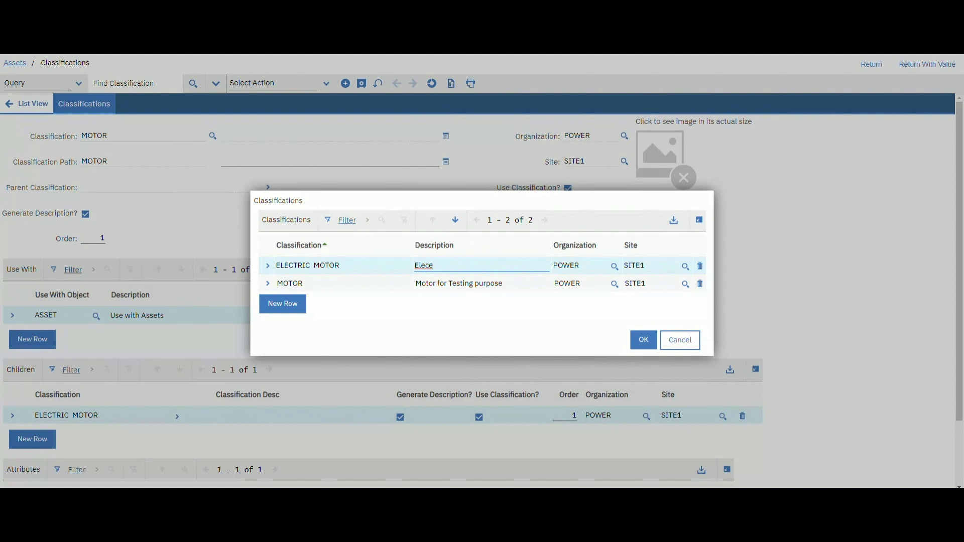
key("BackSpace")
key("BackSpace")
type("d")
type("rical Mot")
type("or")
key("Tab")
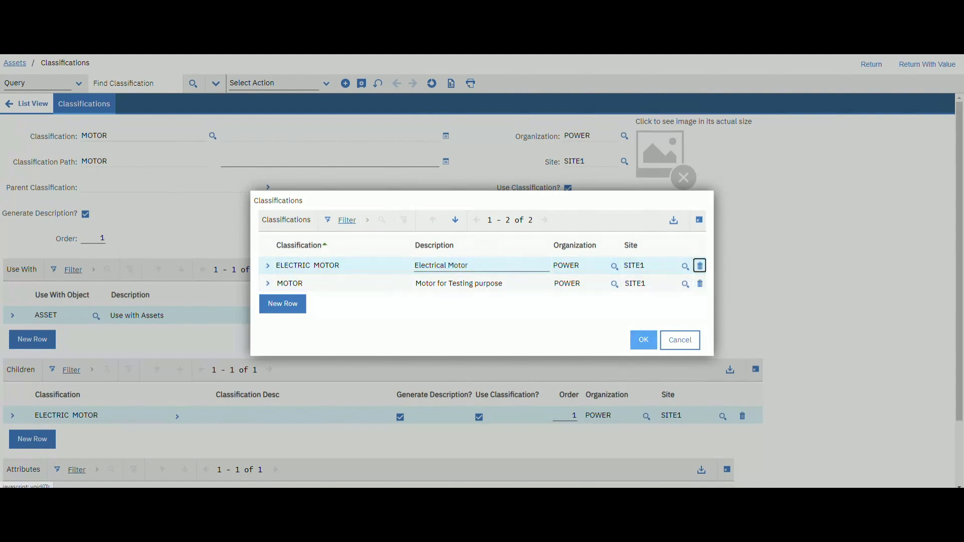
left_click(643, 340)
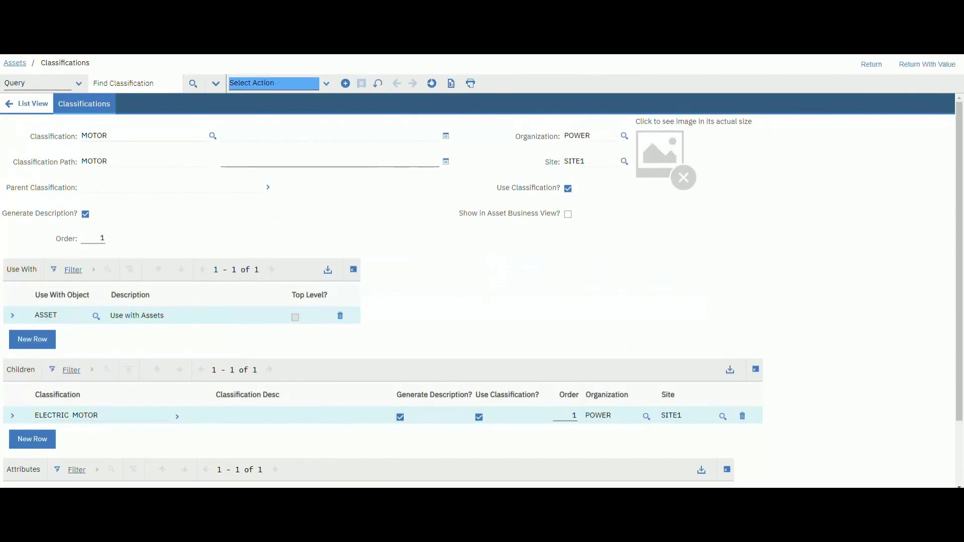
Review the descriptions of the MOTOR and ELECTRIC MOTOR classifications in the classification properties and close them.
left_click(275, 83)
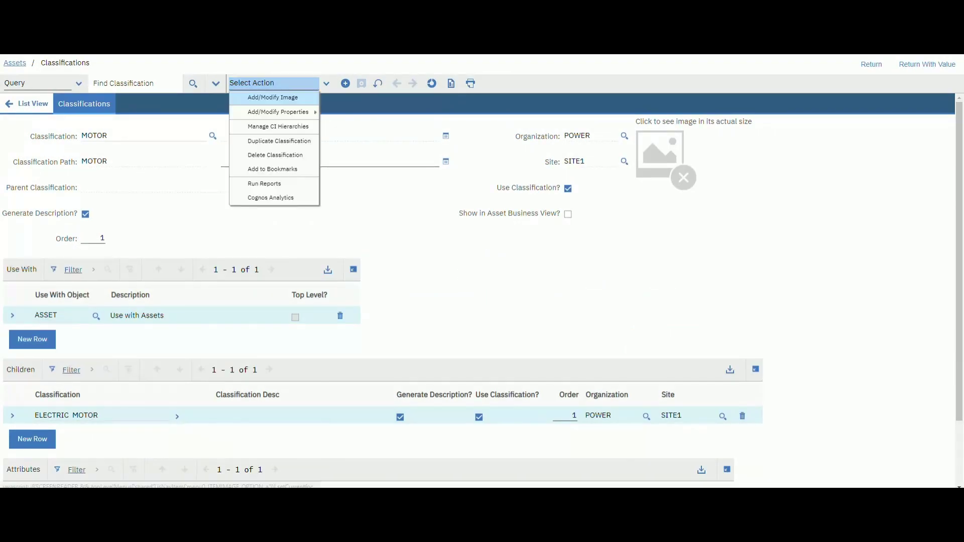
key("Down")
key("Right")
key("Return")
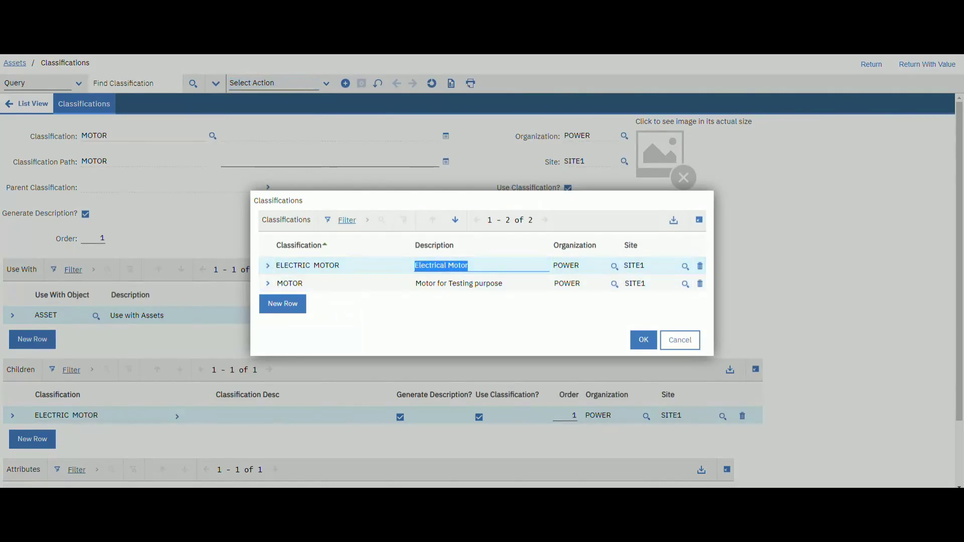
left_click(647, 342)
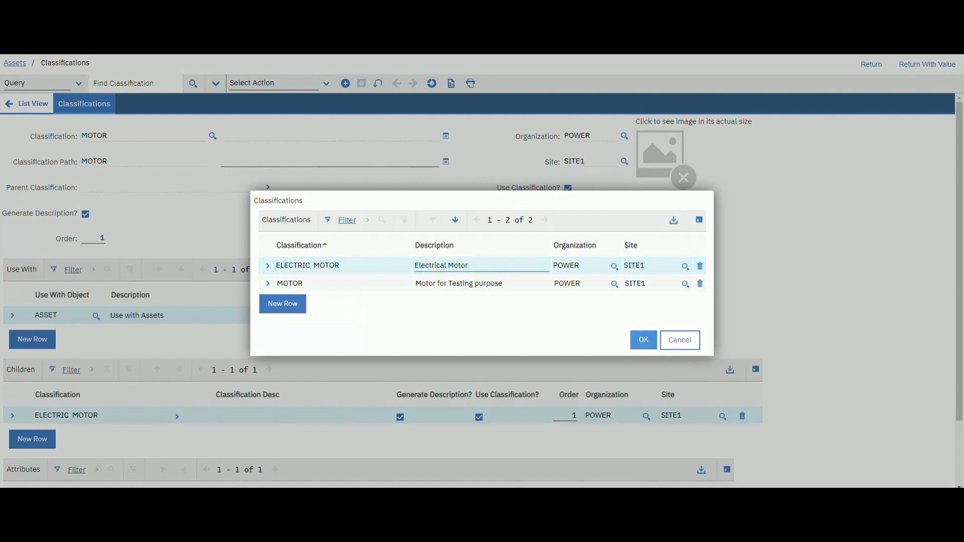
key("Return")
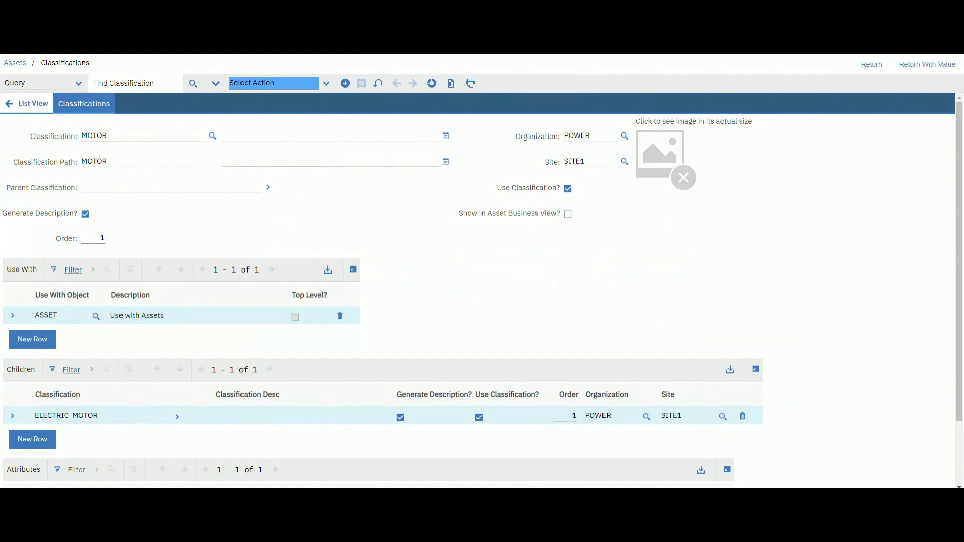
Return to the asset with MOTOR as the classification value and save the record with the description "Motor for Testing purpose".
left_click(927, 64)
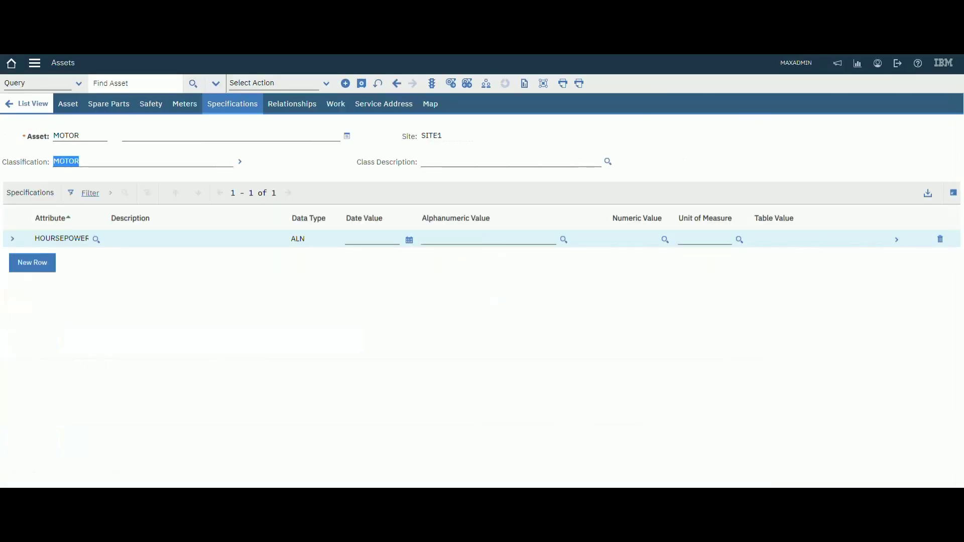
left_click(124, 136)
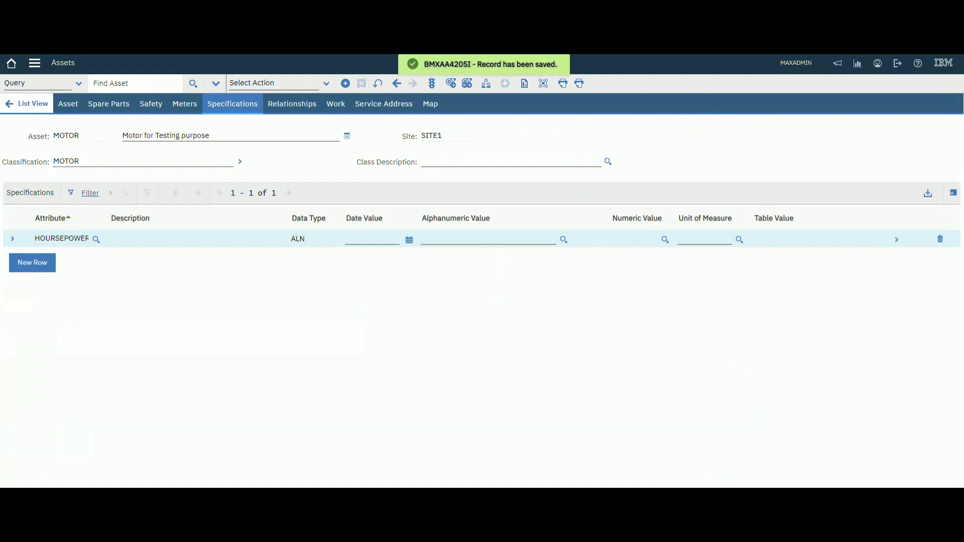
left_click(165, 135)
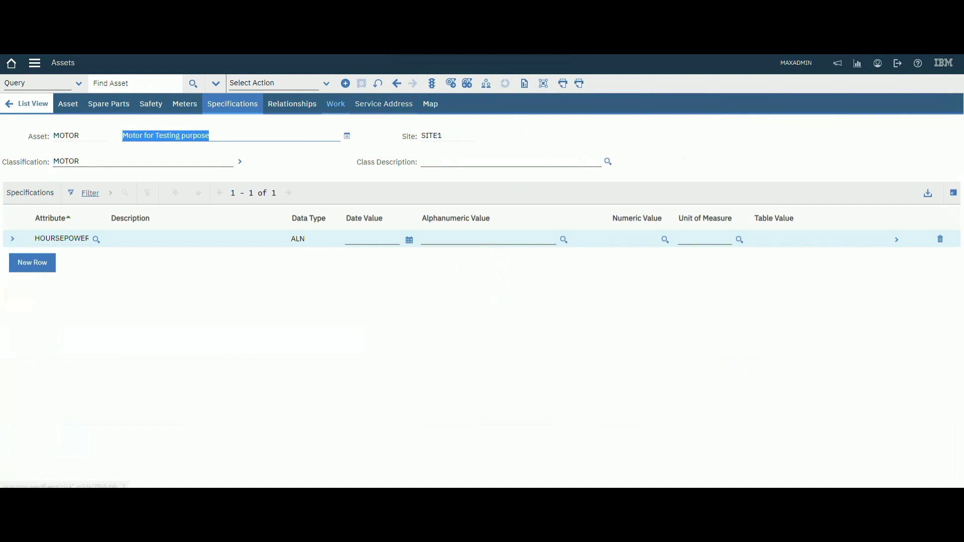
left_click(210, 136)
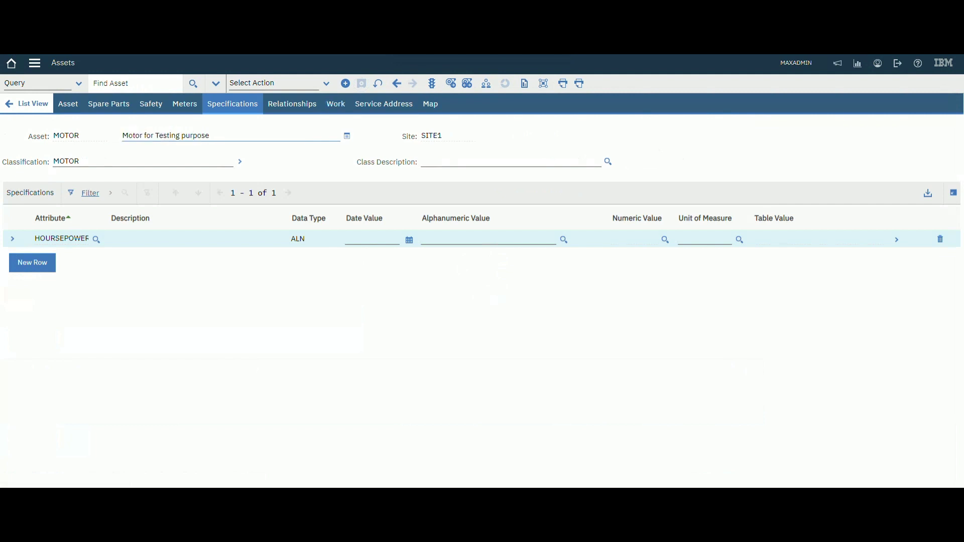
Examine the child classifications under MOTOR in the asset's classification hierarchy and leave without picking one.
left_click(241, 161)
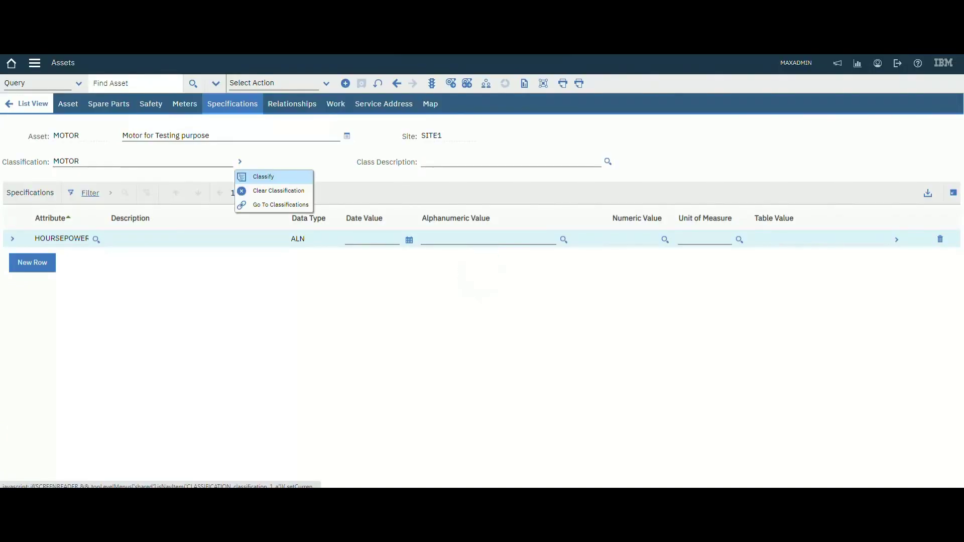
left_click(264, 177)
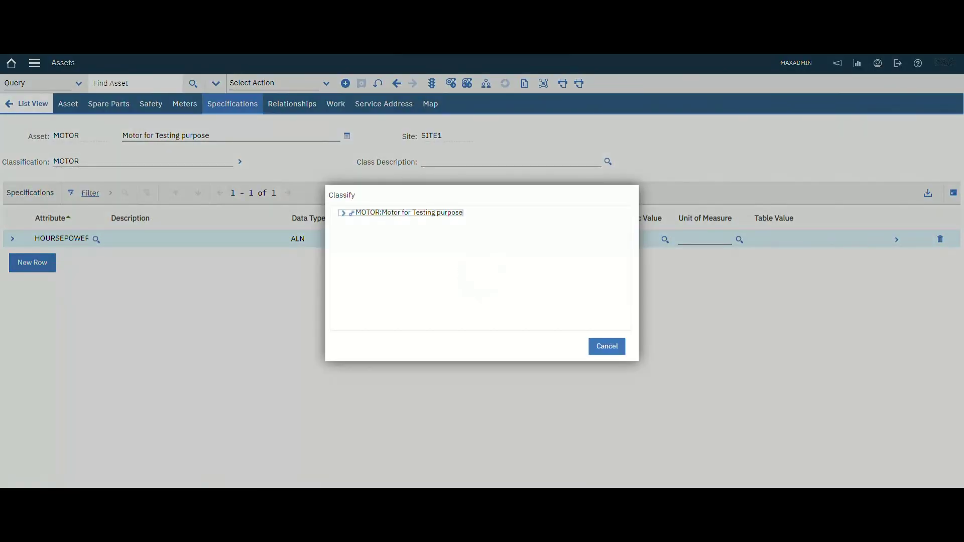
left_click(342, 213)
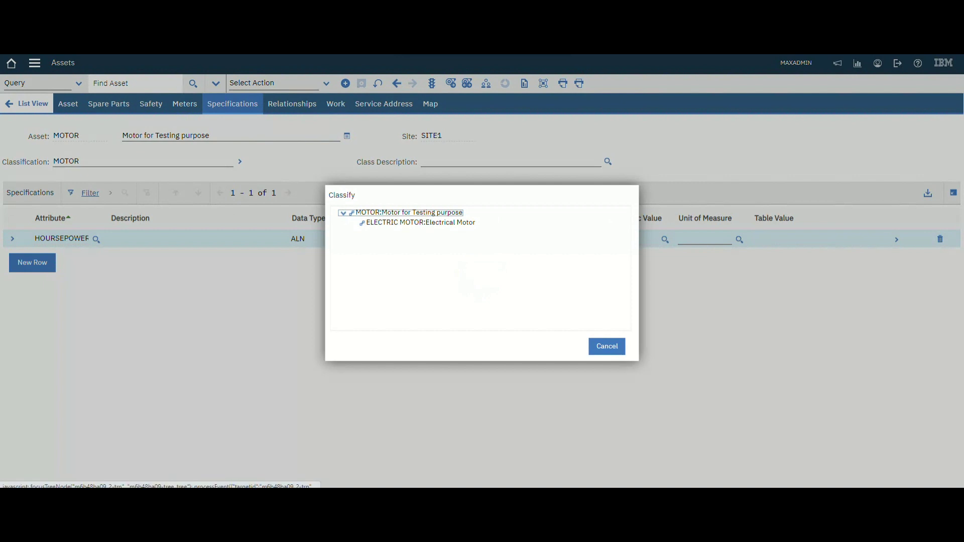
left_click(607, 346)
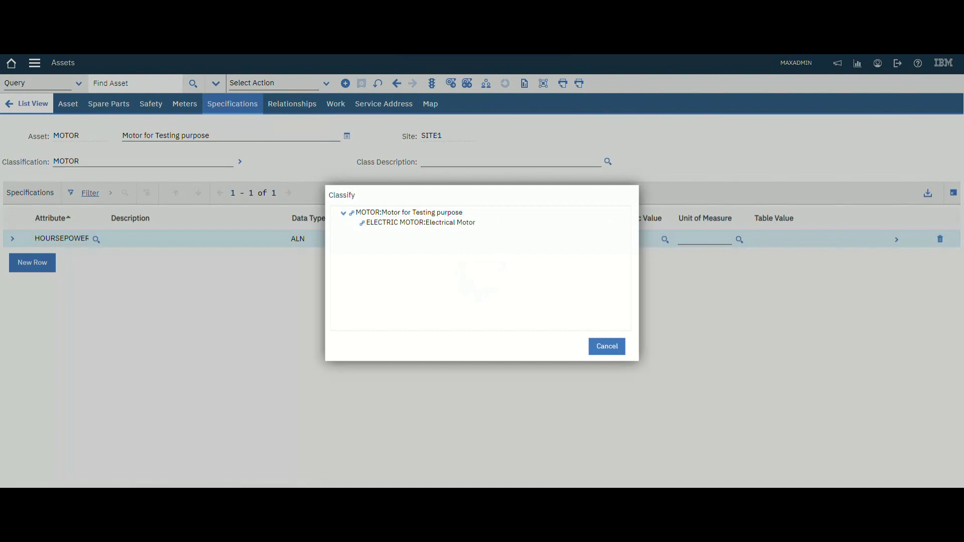
Compare the asset's description in its main record and in its specifications, ending on the main record.
left_click(68, 104)
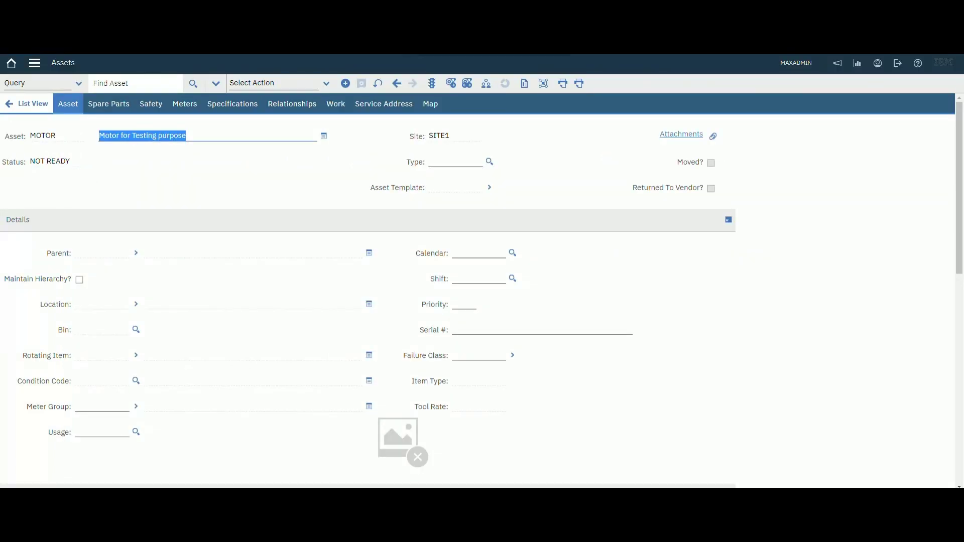
left_click(179, 136)
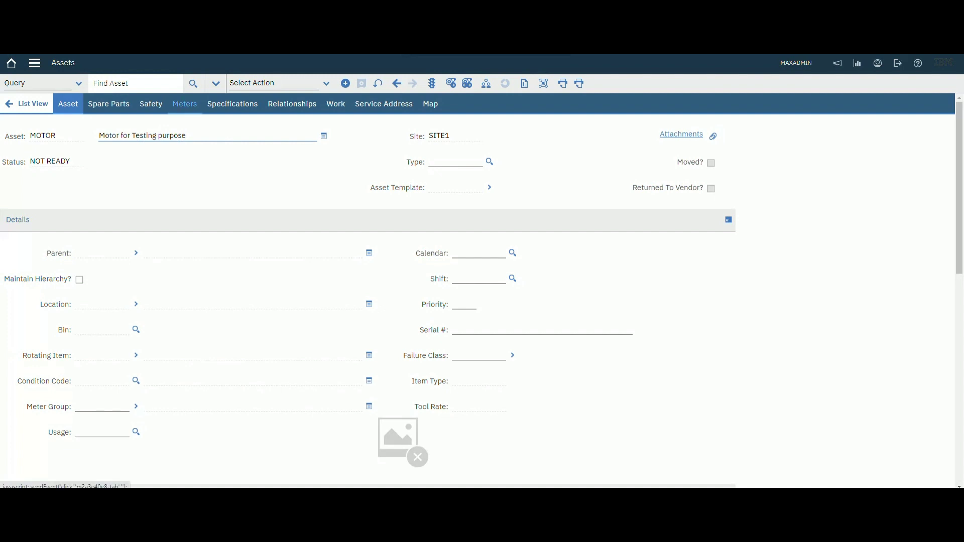
left_click(232, 104)
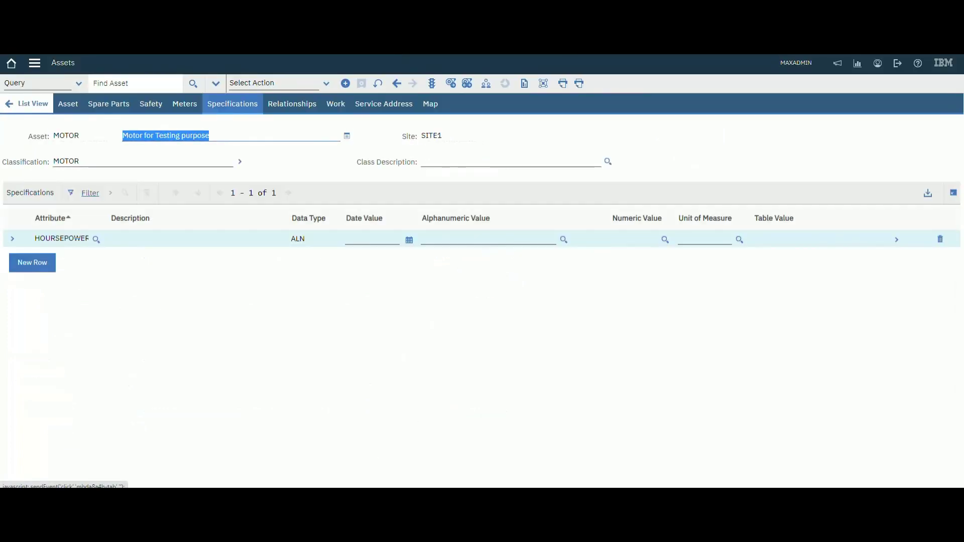
left_click(68, 104)
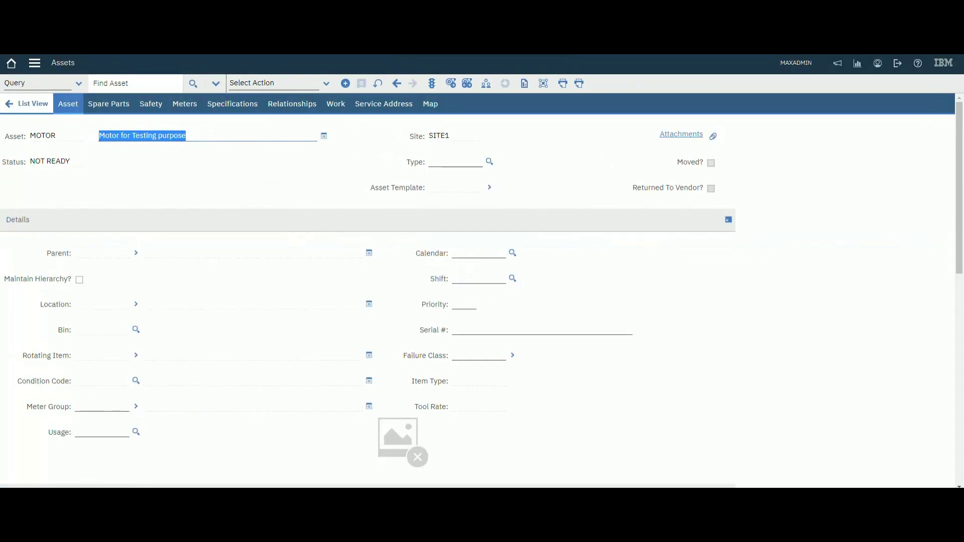
left_click(186, 136)
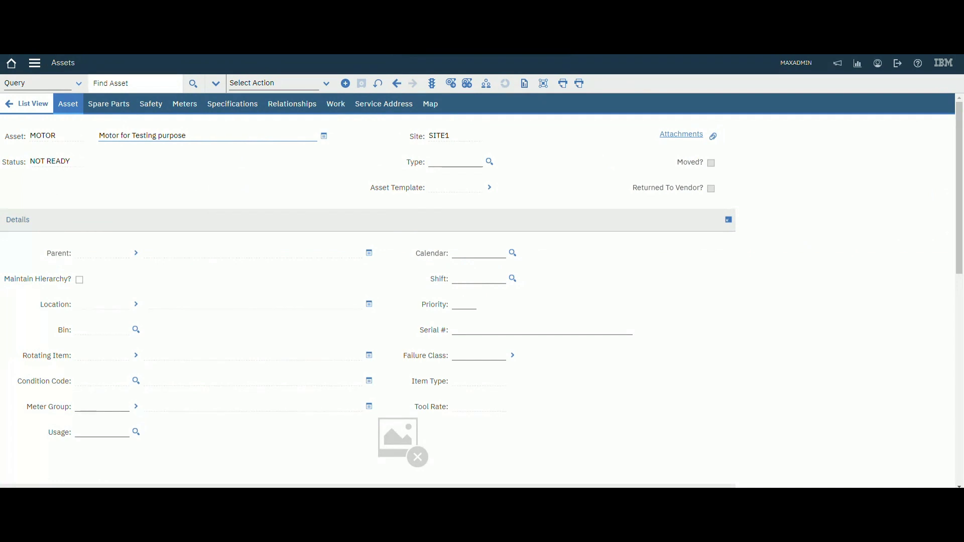